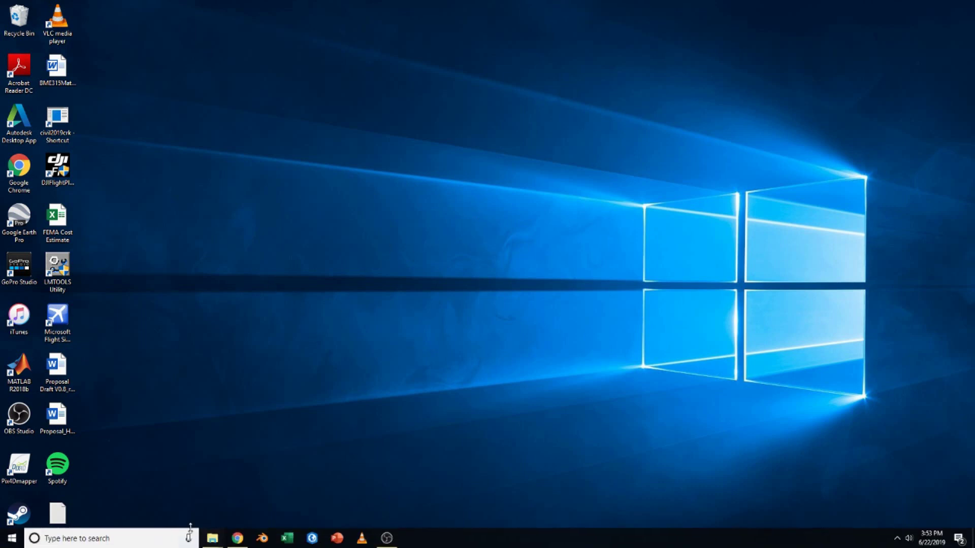
# Step: Launch Pix4Dmapper, start a new project, and bring up the RedEdge File Explorer window
pyautogui.doubleClick(31, 454)
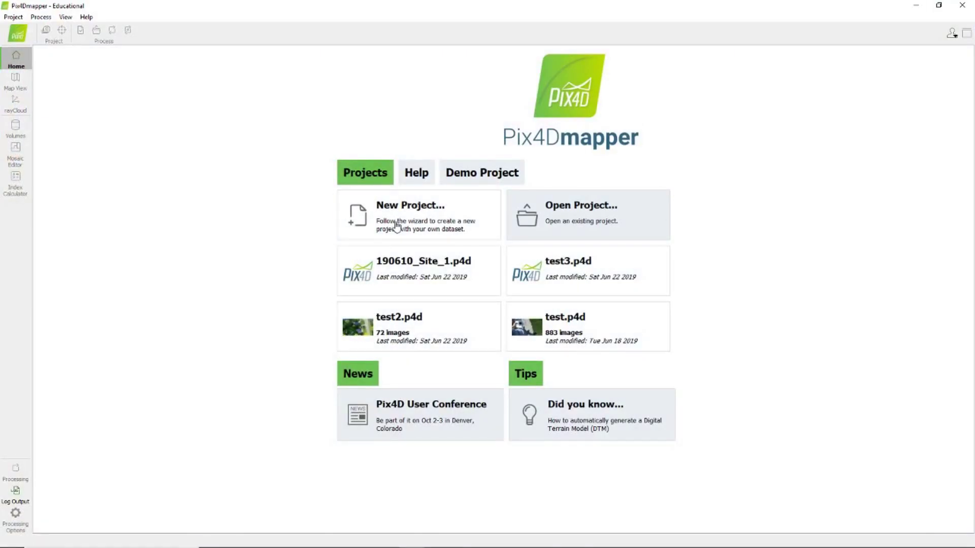
pyautogui.click(397, 225)
pyautogui.click(212, 538)
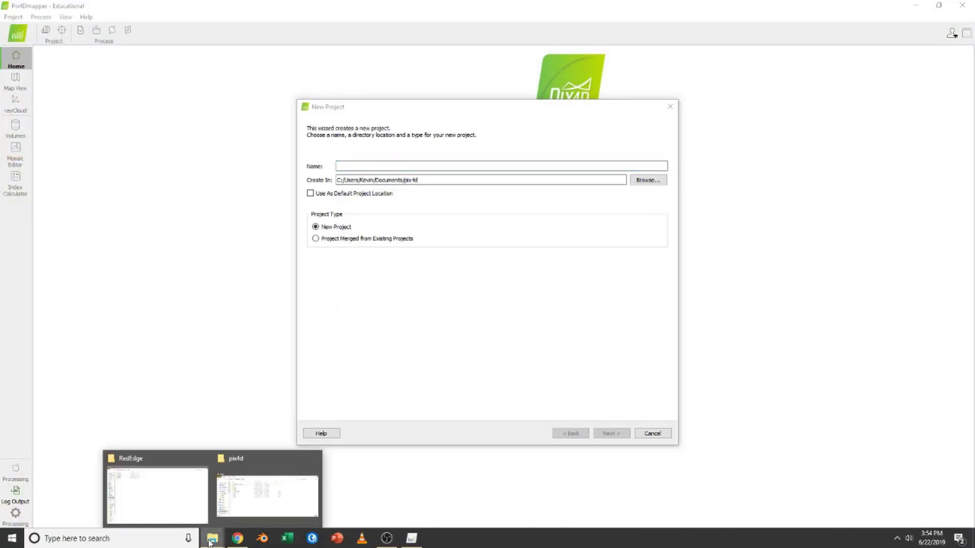
# Step: Copy the 190610_Site_1 folder name and paste it as the new project's name
pyautogui.click(176, 505)
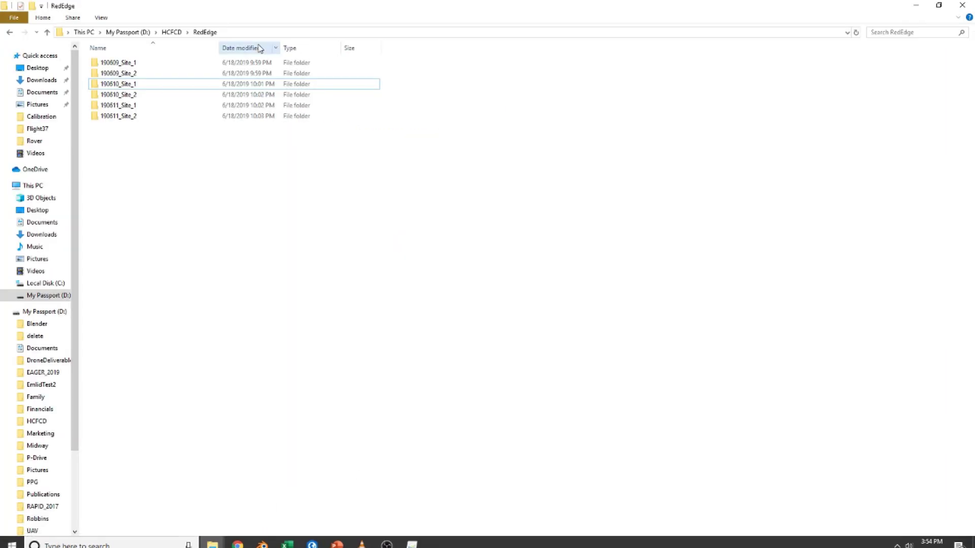
pyautogui.click(151, 86)
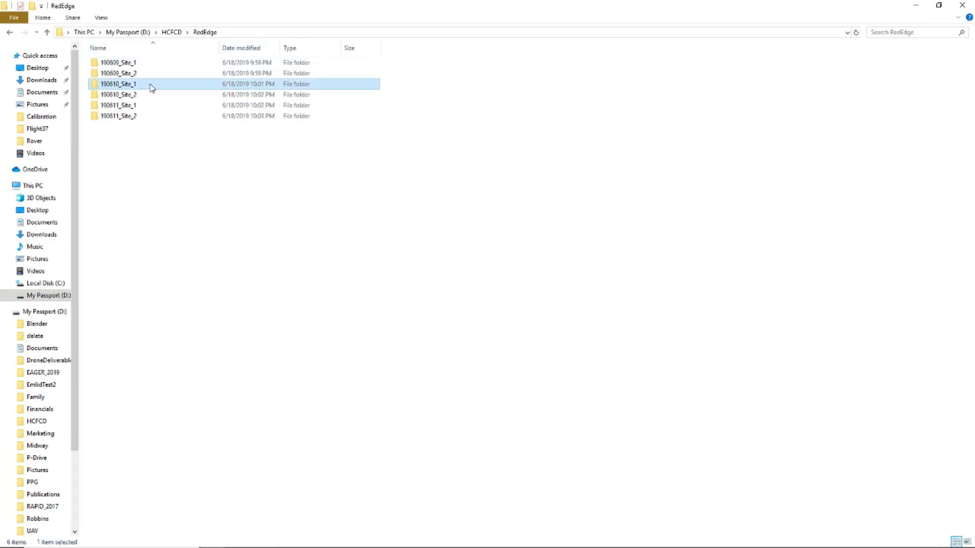
pyautogui.click(152, 86)
pyautogui.hotkey('ctrl', 'c')
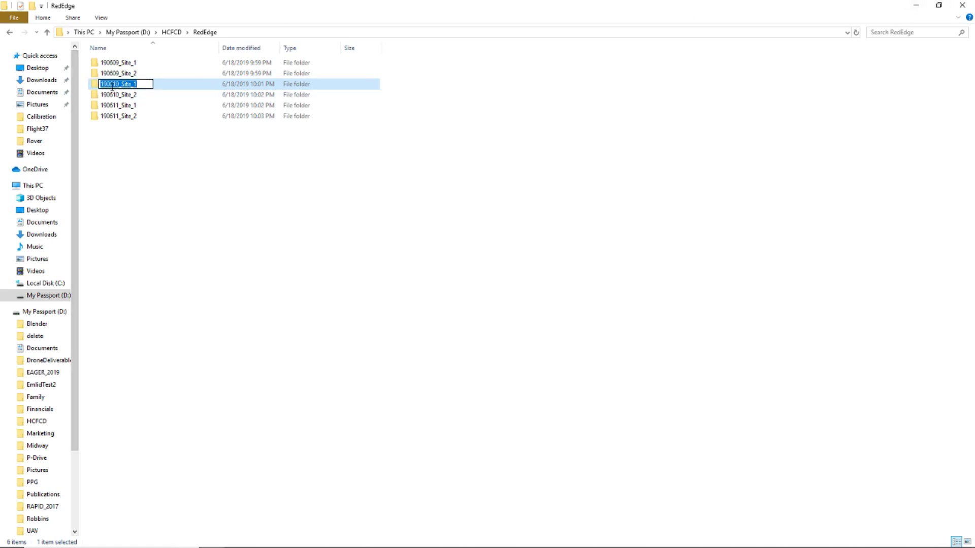
pyautogui.click(916, 5)
pyautogui.click(355, 166)
pyautogui.hotkey('ctrl', 'v')
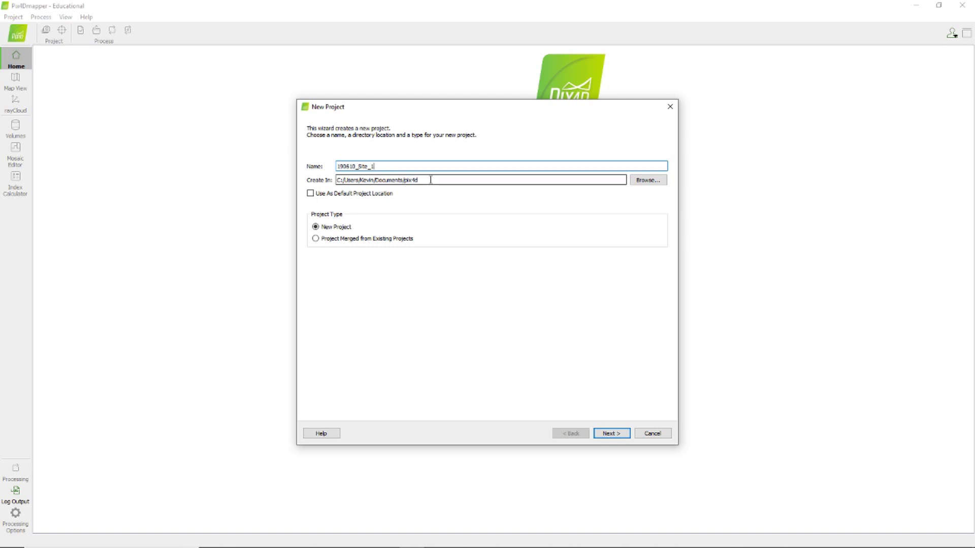
# Step: Rename the clashing project to 190610_Site_1a and continue to the Select Images file picker
pyautogui.click(605, 435)
pyautogui.click(498, 168)
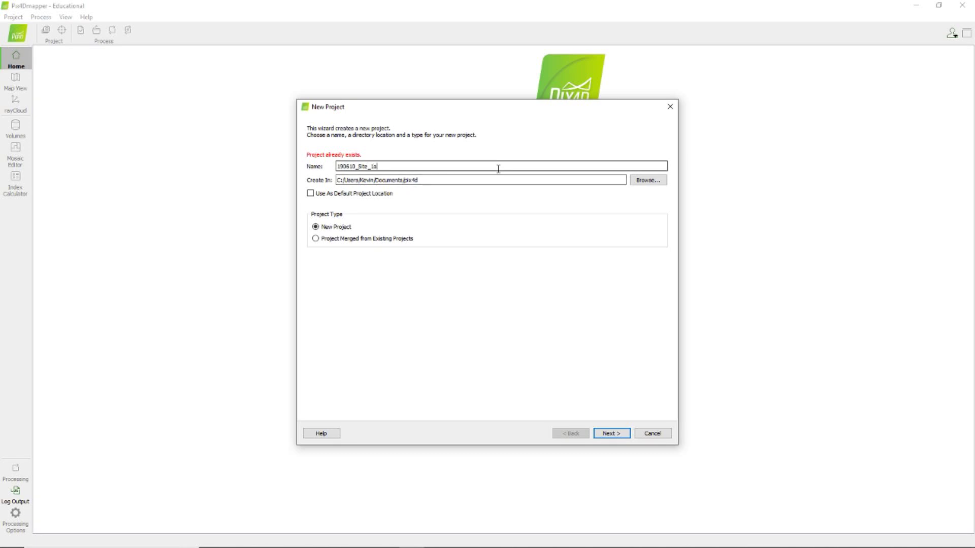
pyautogui.click(611, 433)
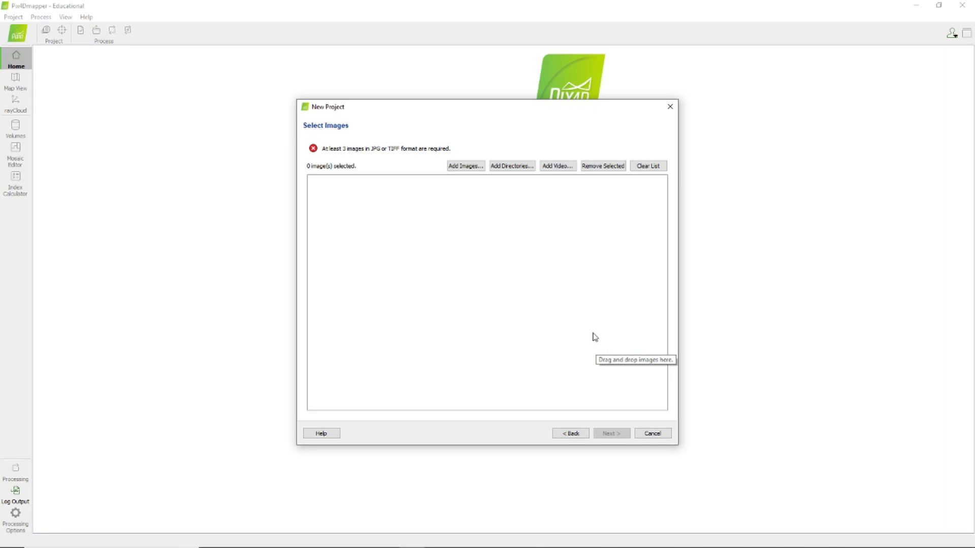
pyautogui.click(470, 166)
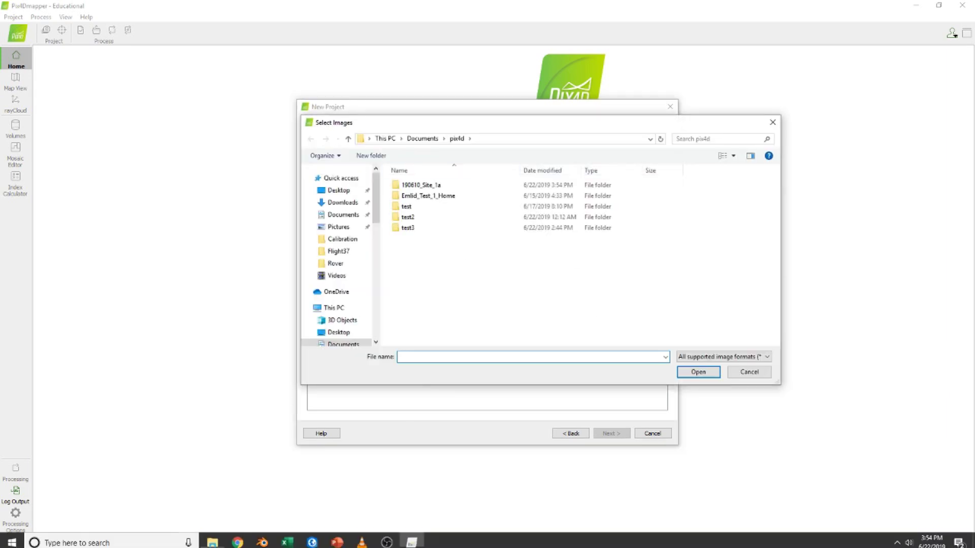
# Step: Open the 190610_Site_1 folder in File Explorer and copy its full path
pyautogui.moveTo(221, 537)
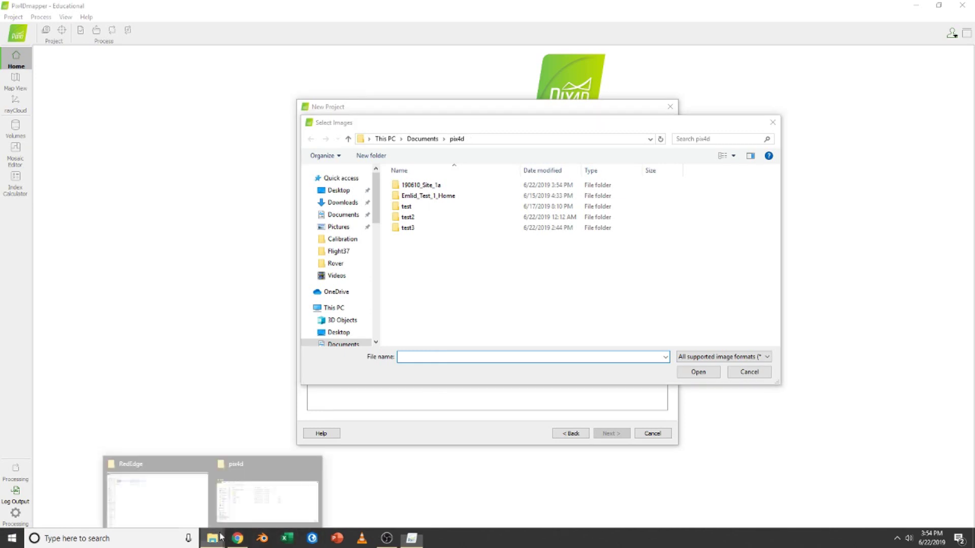
pyautogui.click(189, 479)
pyautogui.click(326, 34)
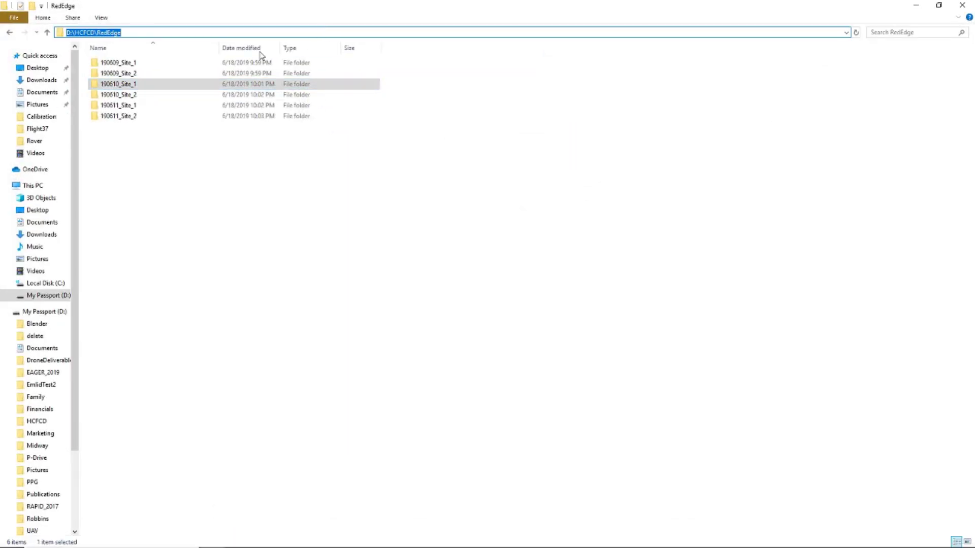
pyautogui.doubleClick(169, 86)
pyautogui.click(285, 33)
pyautogui.hotkey('ctrl', 'c')
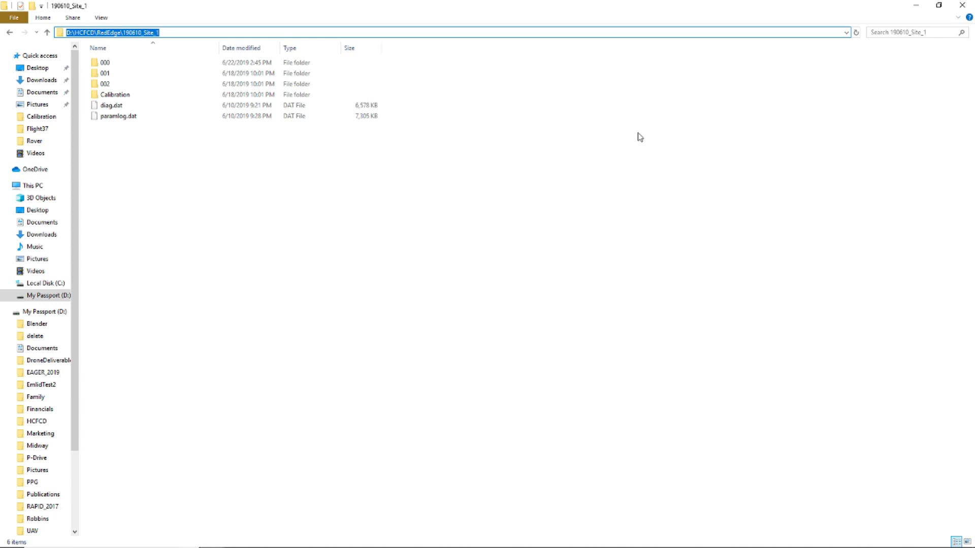
# Step: Check folder 000's Properties to confirm it contains 560 files
pyautogui.click(194, 62)
pyautogui.rightClick(193, 62)
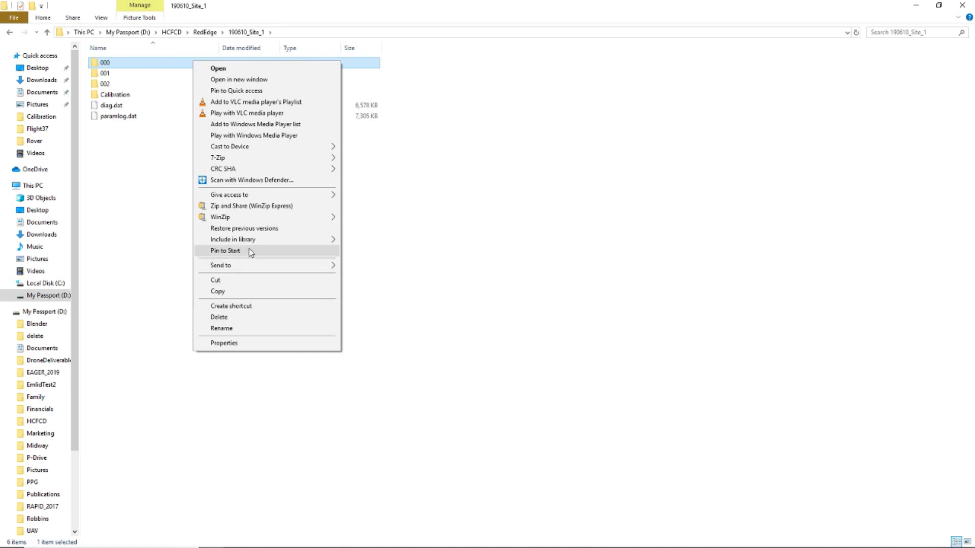
pyautogui.click(245, 344)
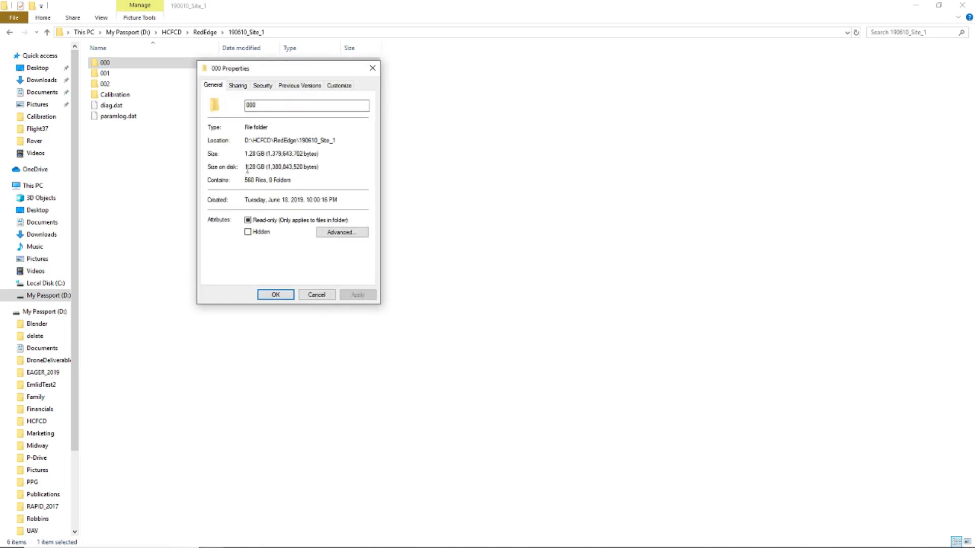
pyautogui.click(372, 68)
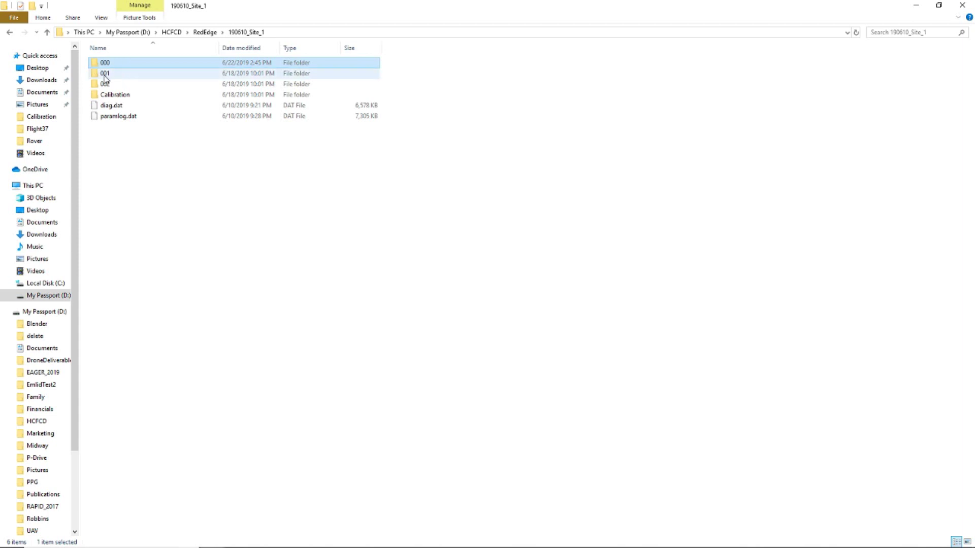
pyautogui.moveTo(116, 84)
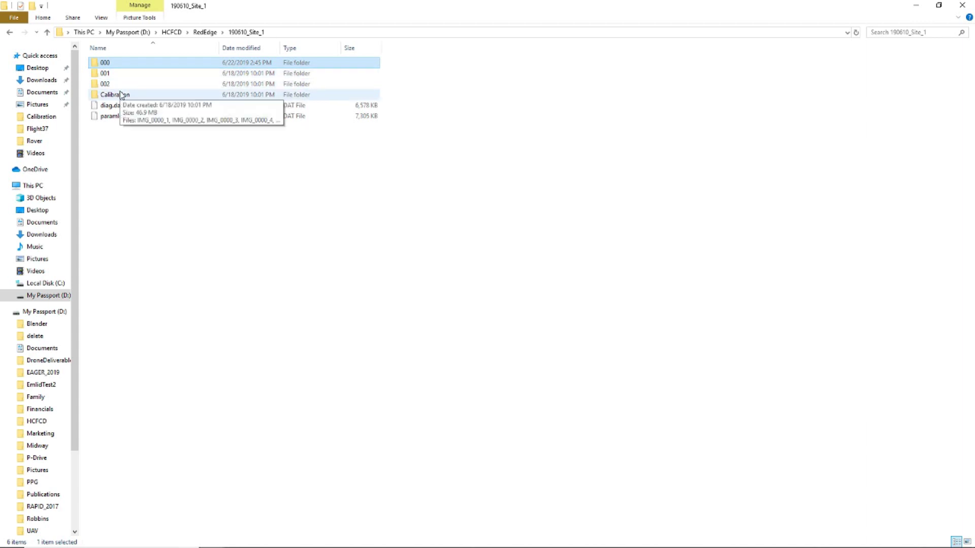
# Step: Browse the Calibration folder's 20 panel TIF images, IMG_0000_1 through IMG_0003_5
pyautogui.doubleClick(121, 95)
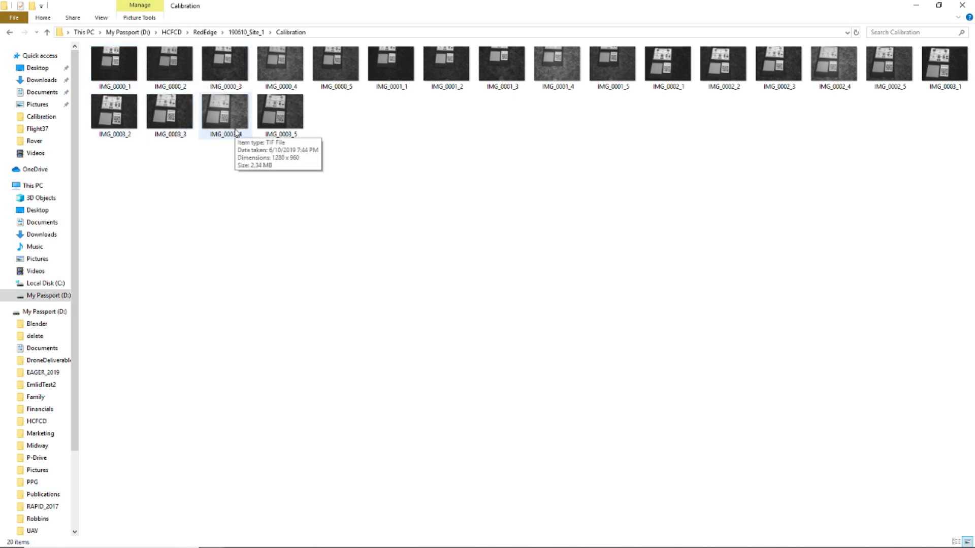
pyautogui.click(246, 32)
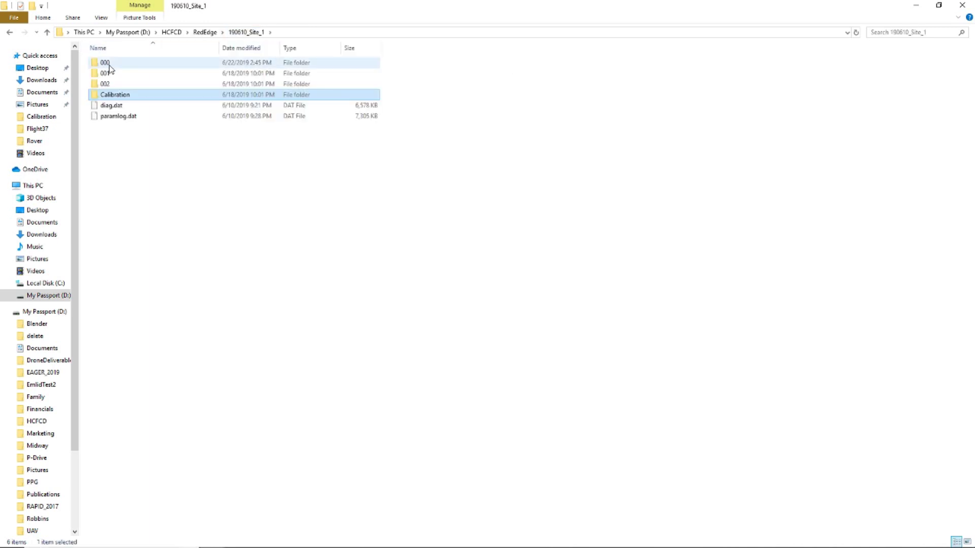
pyautogui.doubleClick(121, 96)
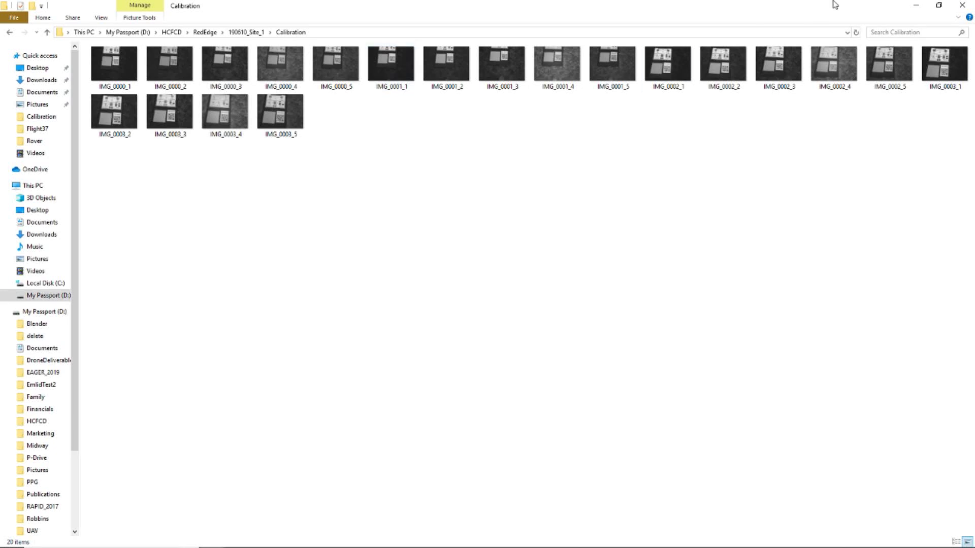
# Step: Paste the 190610_Site_1 path into the image picker and add all images from folder 000
pyautogui.click(915, 5)
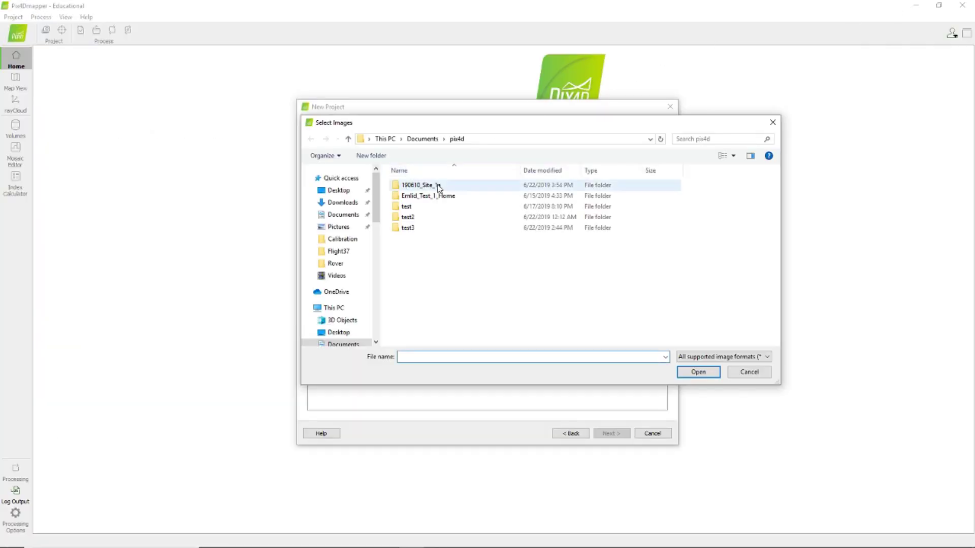
pyautogui.click(467, 142)
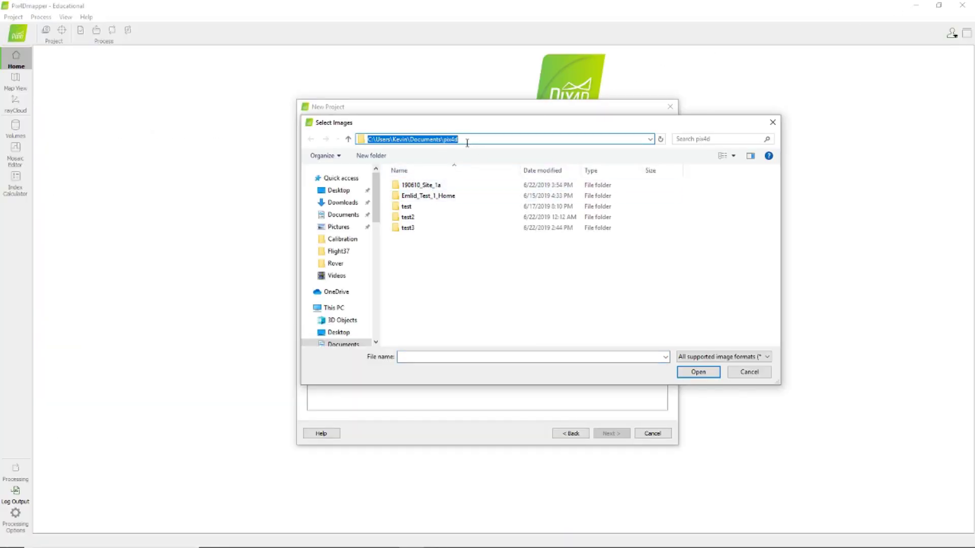
pyautogui.hotkey('ctrl', 'v')
pyautogui.press('Return')
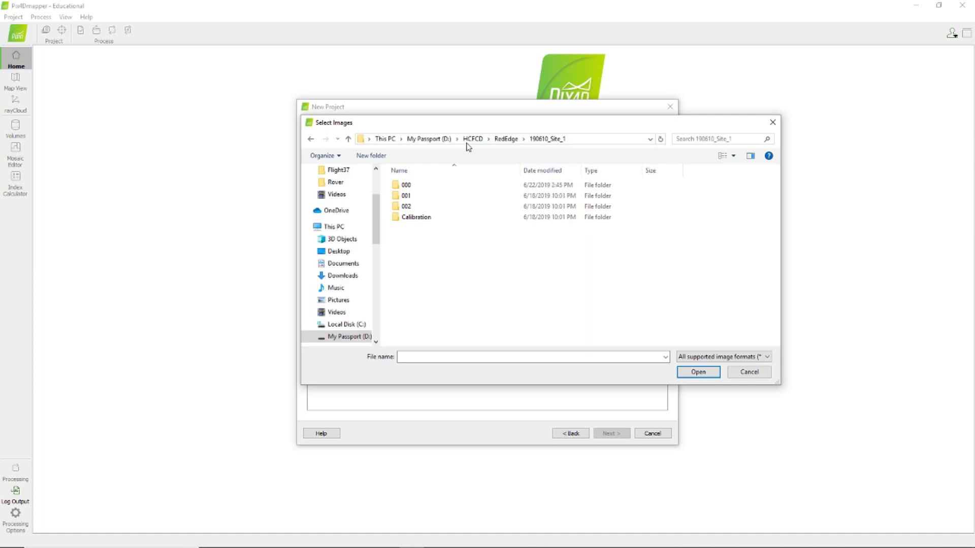
pyautogui.doubleClick(409, 185)
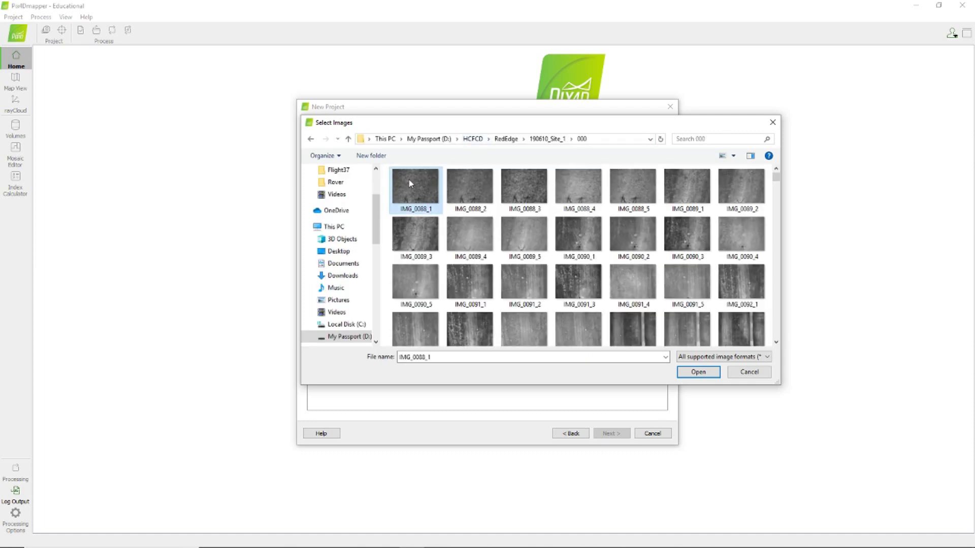
pyautogui.hotkey('ctrl', 'a')
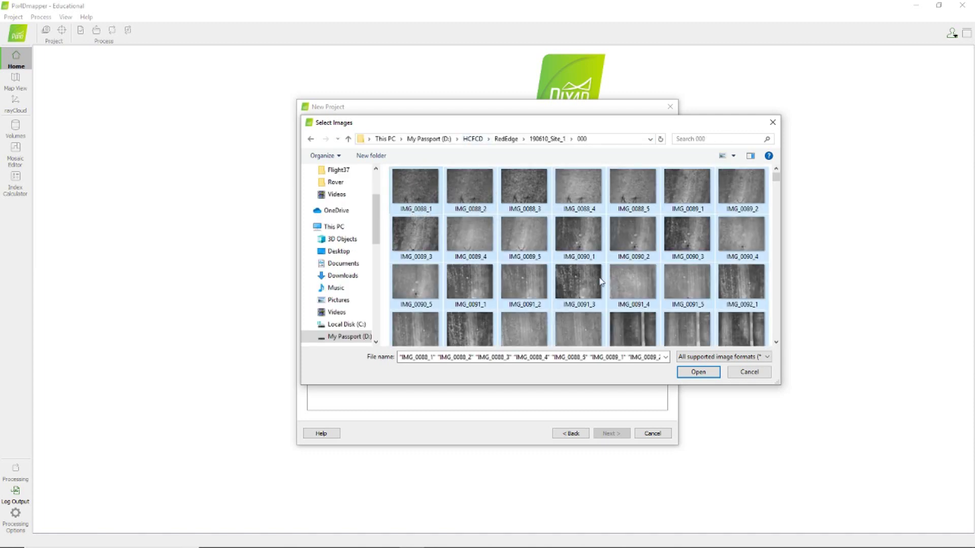
pyautogui.click(698, 372)
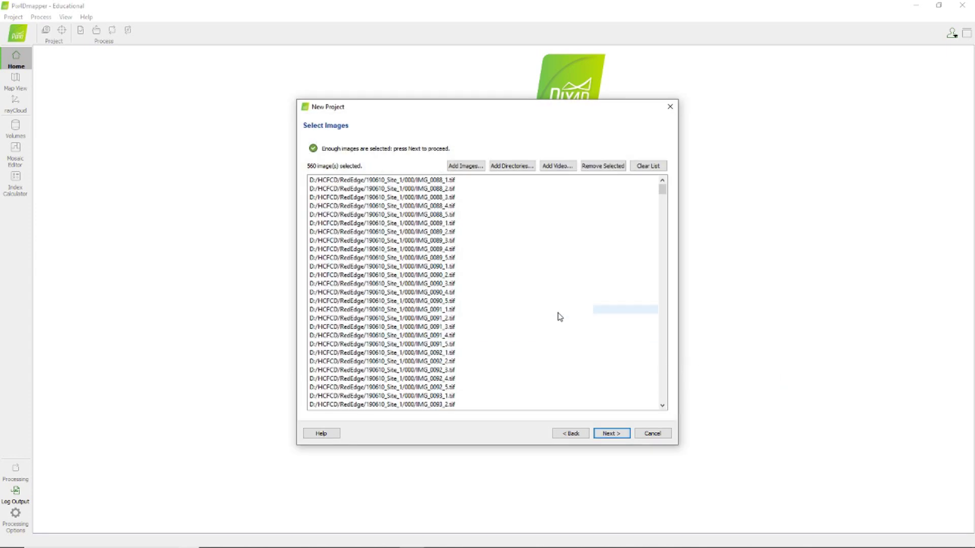
# Step: Add all images from folders 001 and 002, bringing the project to 1820 images
pyautogui.click(454, 167)
pyautogui.click(545, 139)
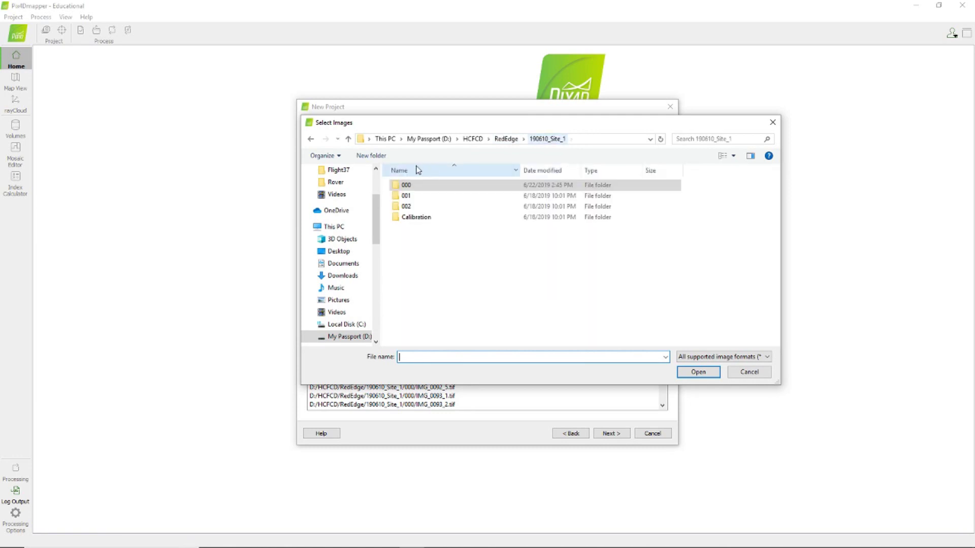
pyautogui.doubleClick(408, 198)
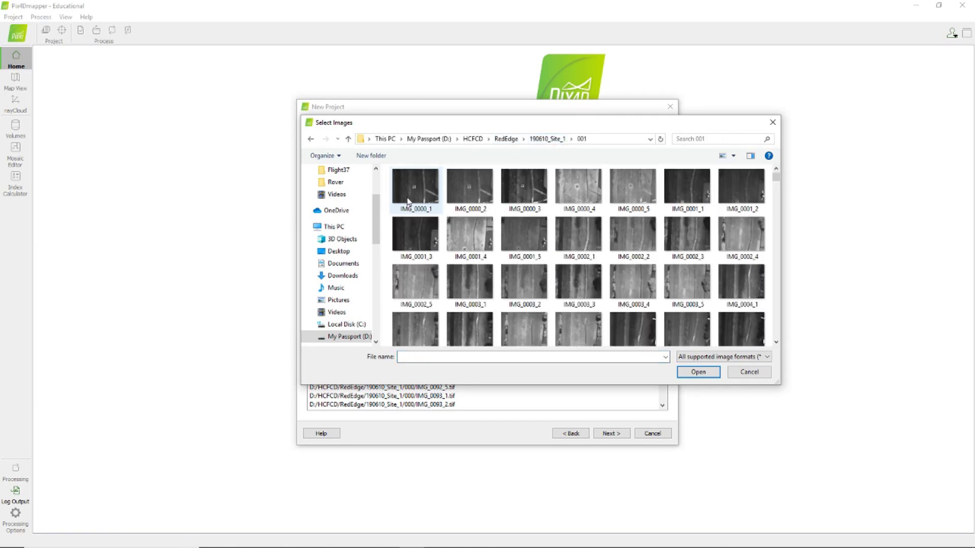
pyautogui.click(410, 200)
pyautogui.hotkey('ctrl', 'a')
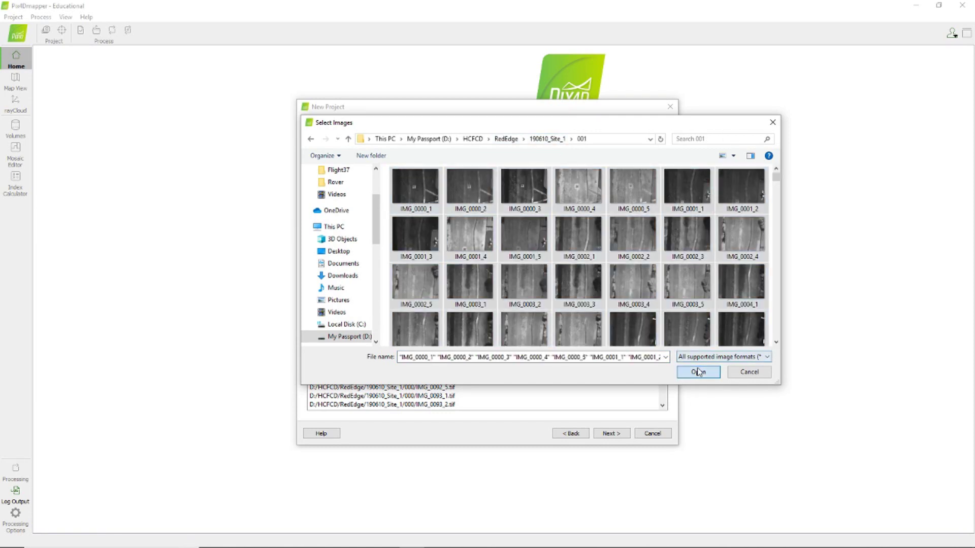
pyautogui.click(698, 372)
pyautogui.click(478, 167)
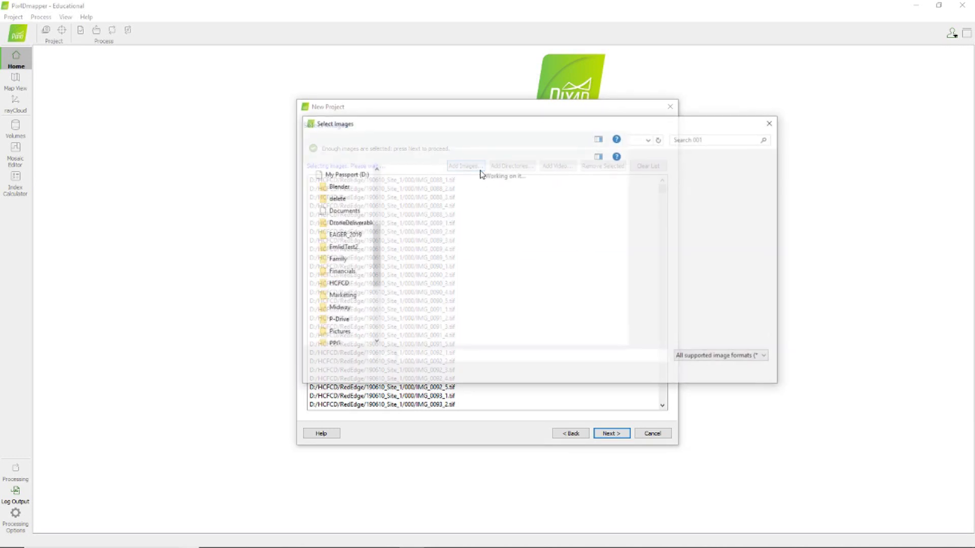
pyautogui.click(562, 144)
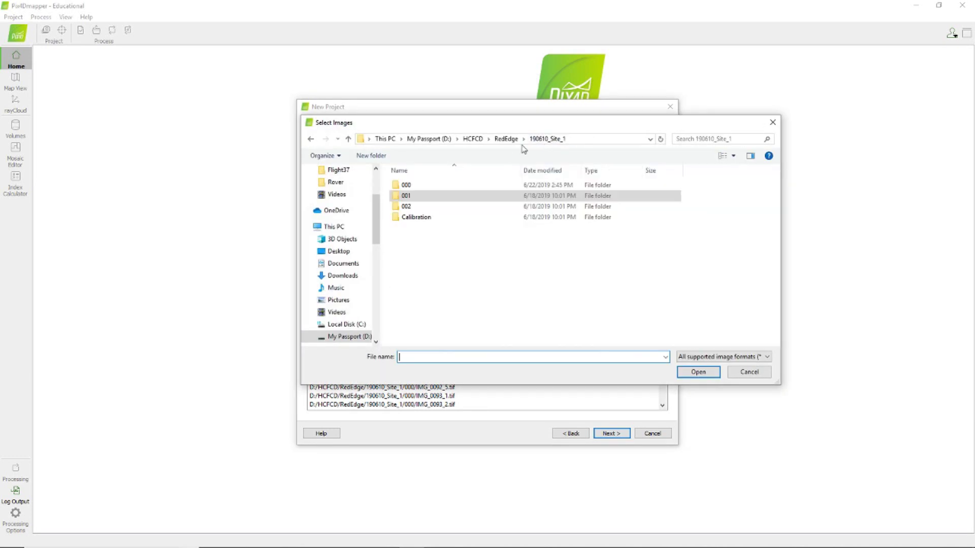
pyautogui.doubleClick(413, 202)
pyautogui.click(413, 202)
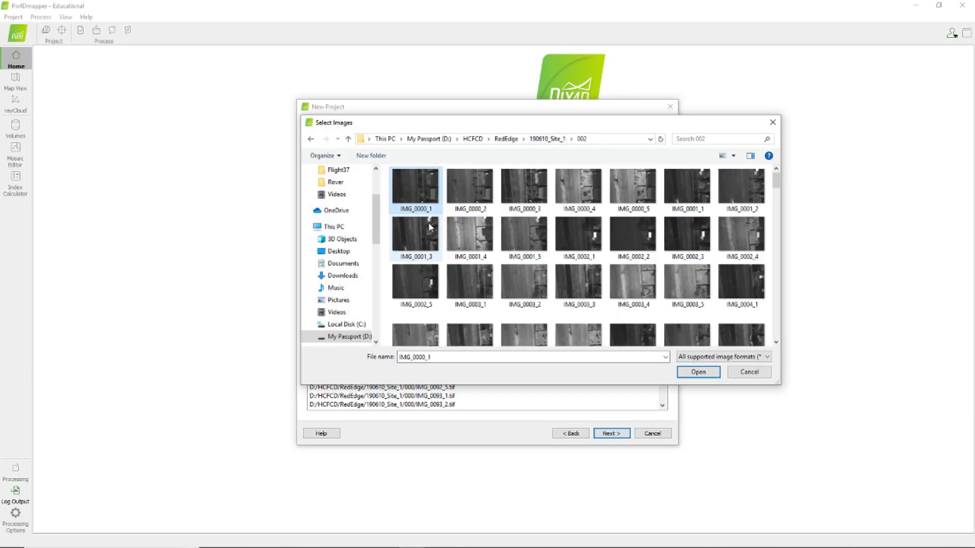
pyautogui.hotkey('ctrl', 'a')
pyautogui.click(702, 375)
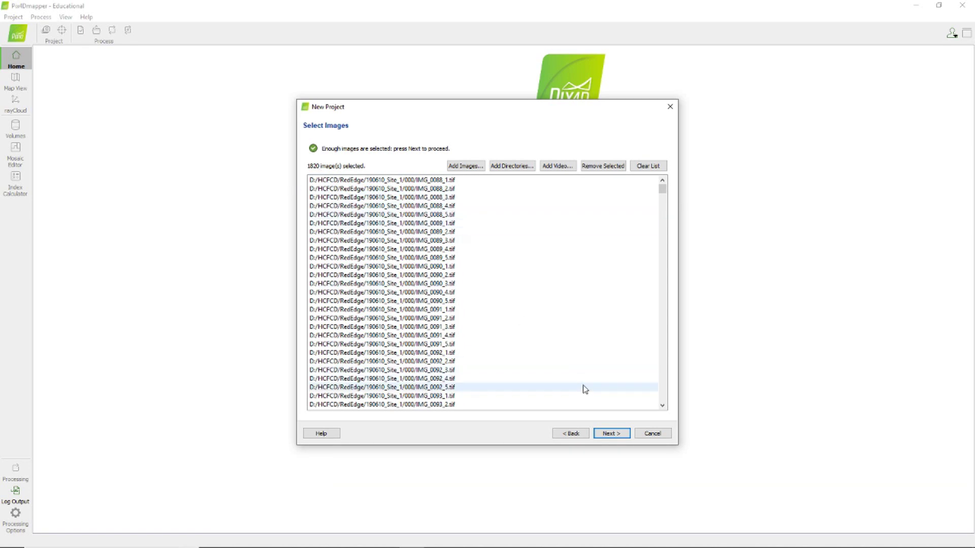
# Step: Load EXIF data and review Image Properties: 1820 of 1820 images geolocated, MicaSense 5-band camera
pyautogui.click(615, 435)
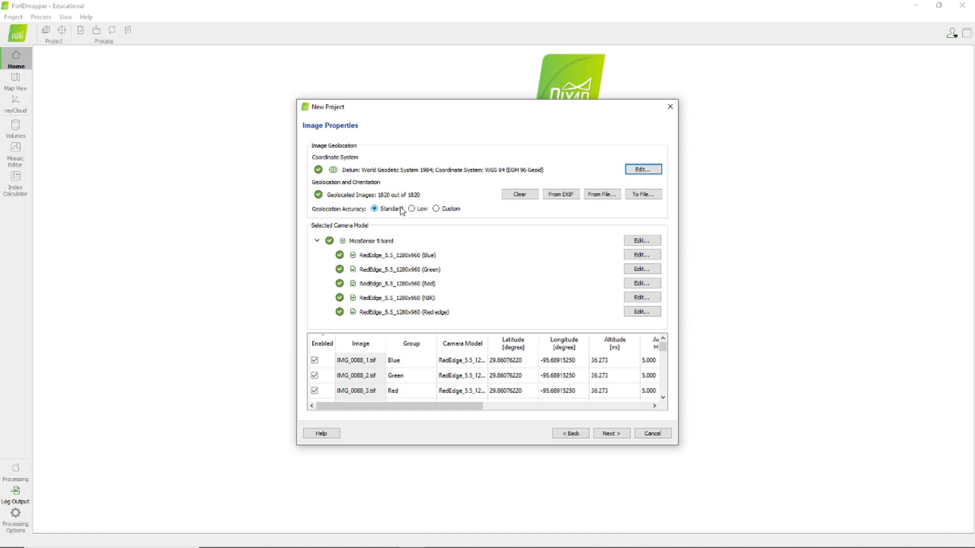
pyautogui.moveTo(455, 409); pyautogui.dragTo(519, 410)
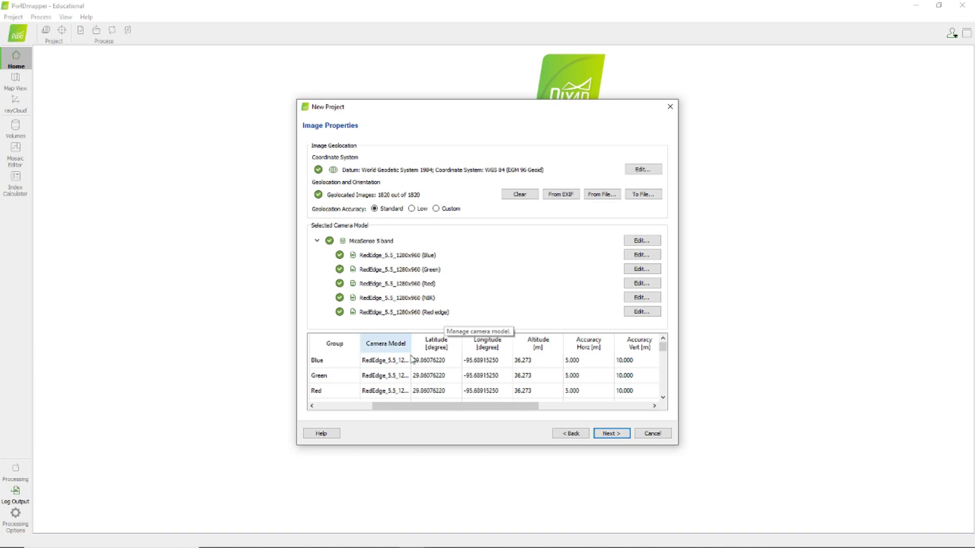
# Step: Set output units to ft, use a known coordinate system, and show advanced coordinate options
pyautogui.click(603, 430)
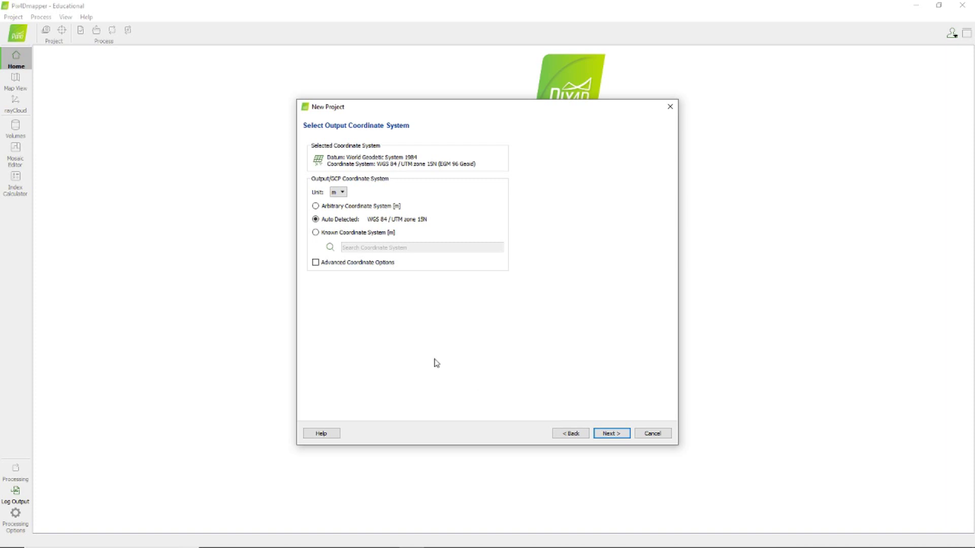
pyautogui.click(338, 191)
pyautogui.click(339, 207)
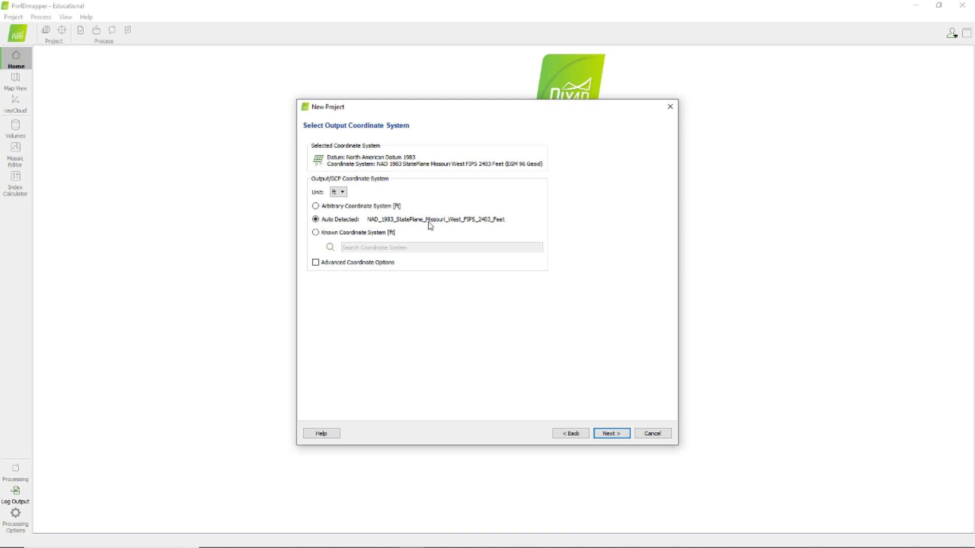
pyautogui.click(315, 233)
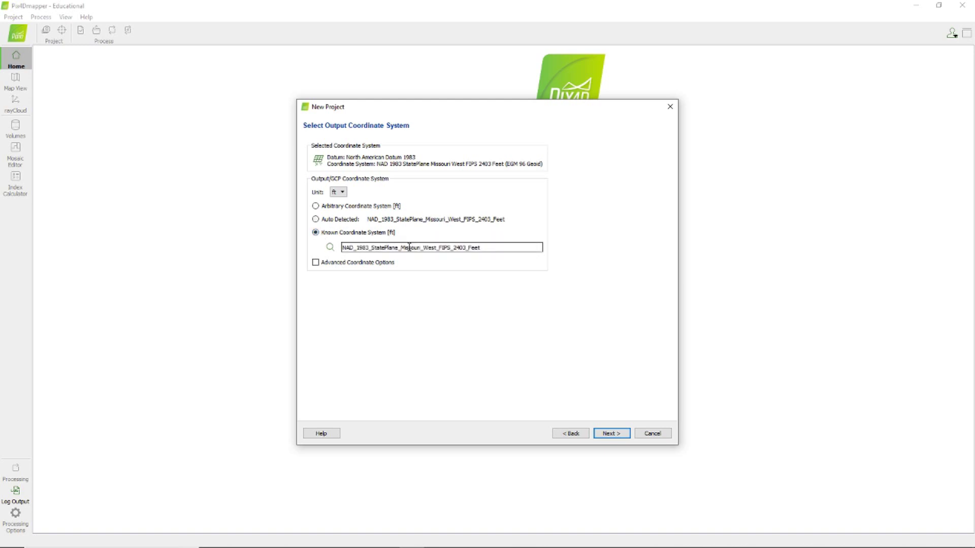
pyautogui.click(315, 262)
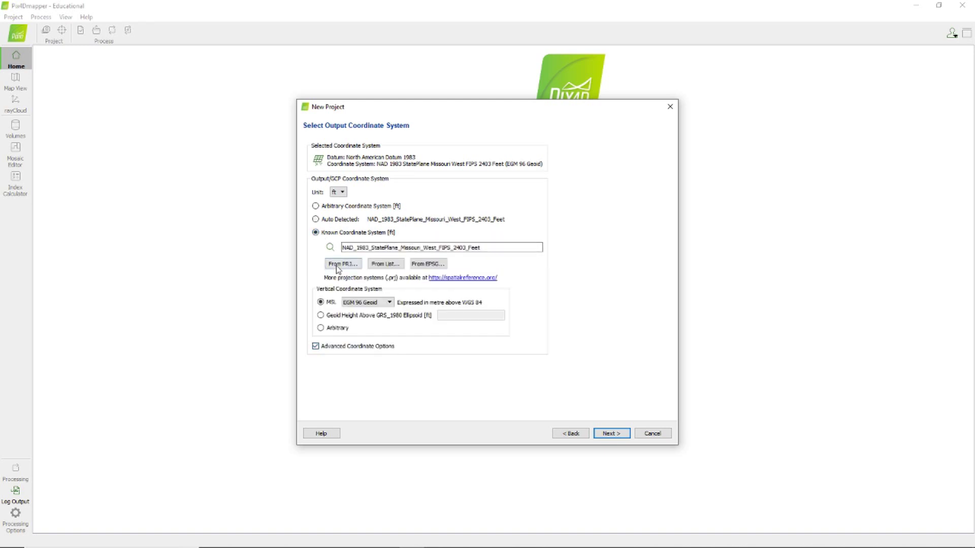
# Step: Pick NAD 1983 StatePlane Texas South Central FIPS 4204 Feet from the coordinate system list
pyautogui.click(384, 264)
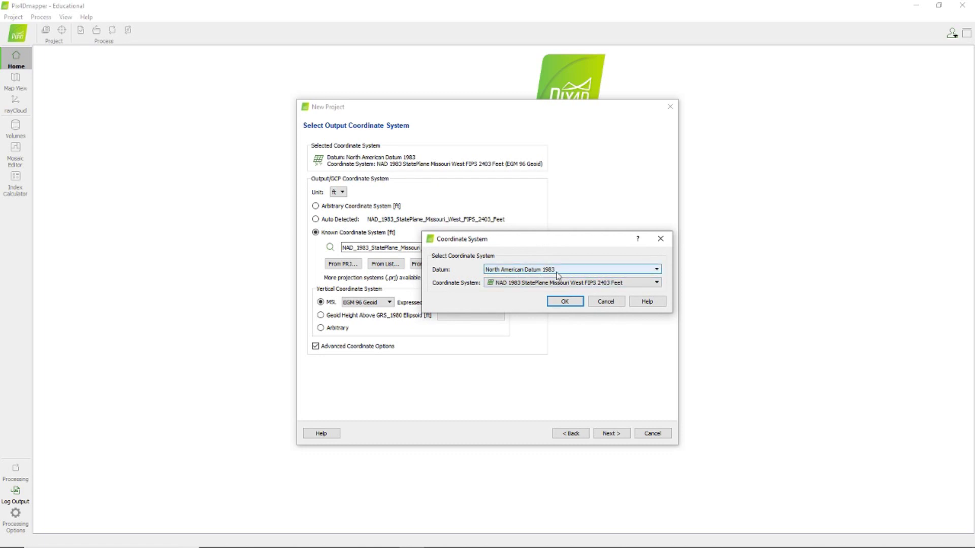
pyautogui.click(649, 284)
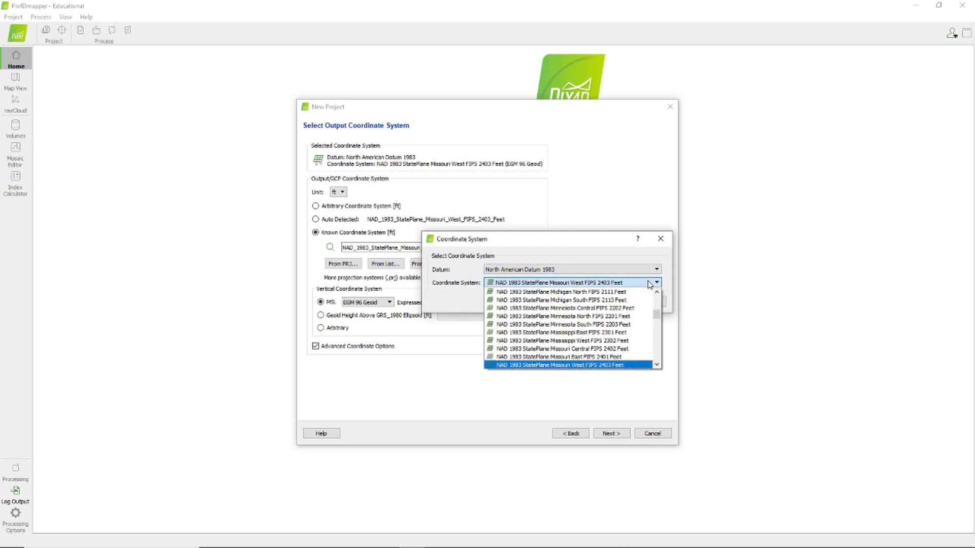
pyautogui.scroll(-7, 627, 325)
pyautogui.scroll(-2, 624, 331)
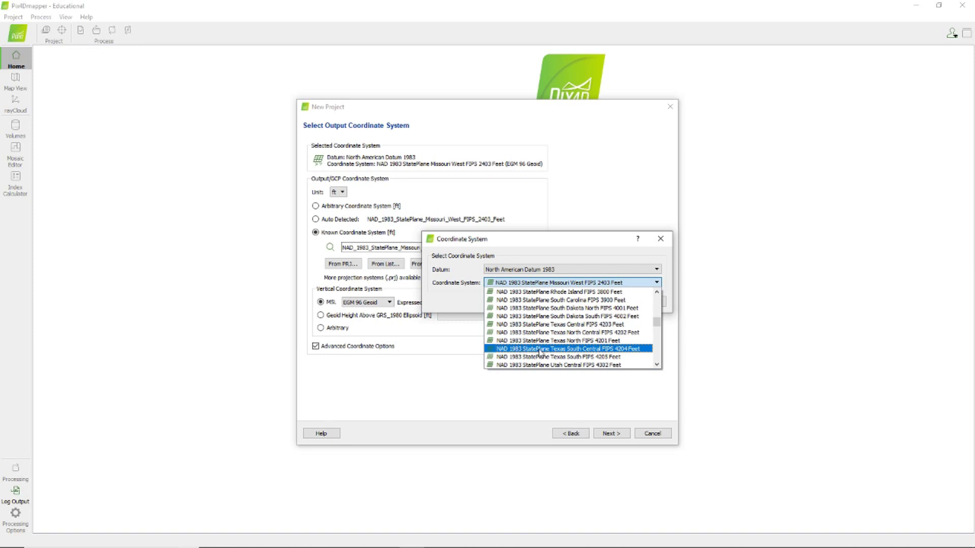
pyautogui.click(631, 351)
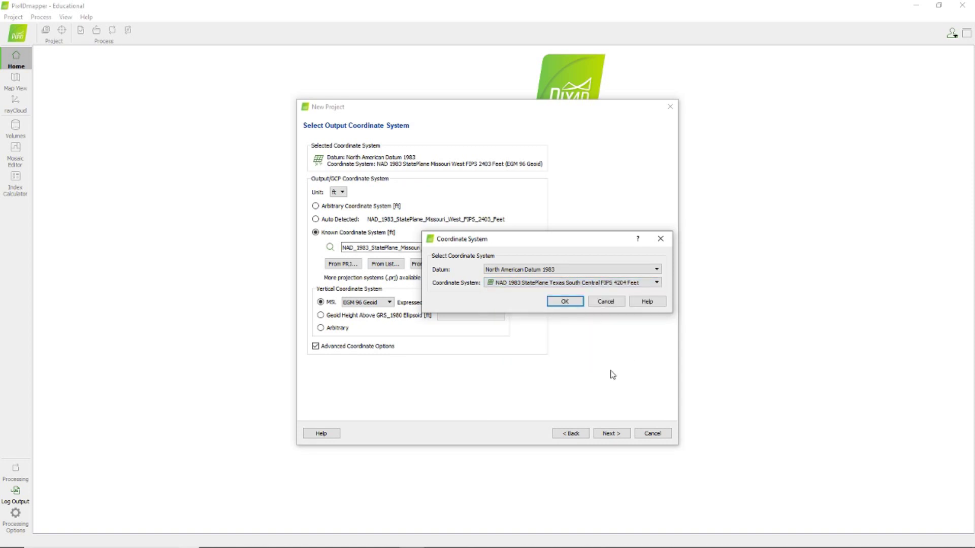
pyautogui.click(575, 304)
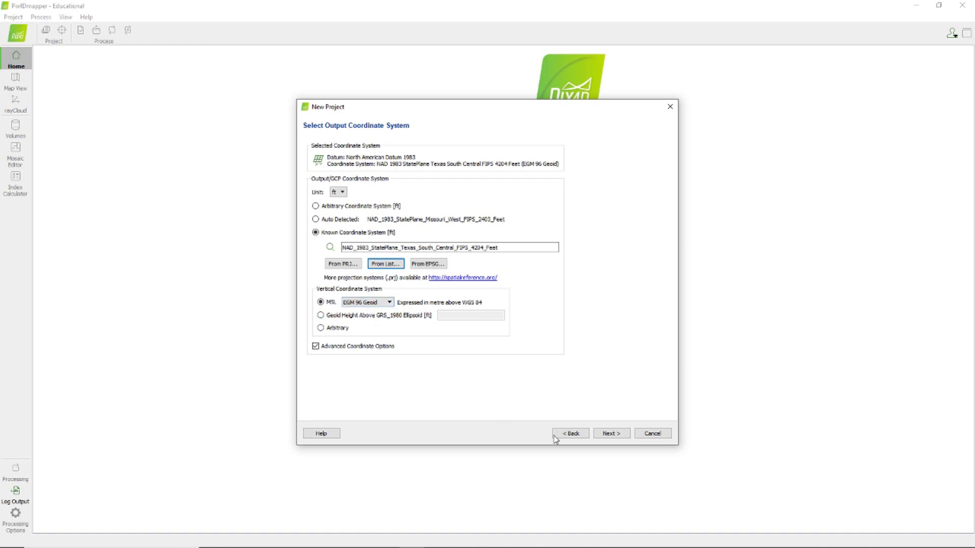
# Step: Choose the Ag Multispectral processing template and finish creating project 190610_Site_1a
pyautogui.click(602, 435)
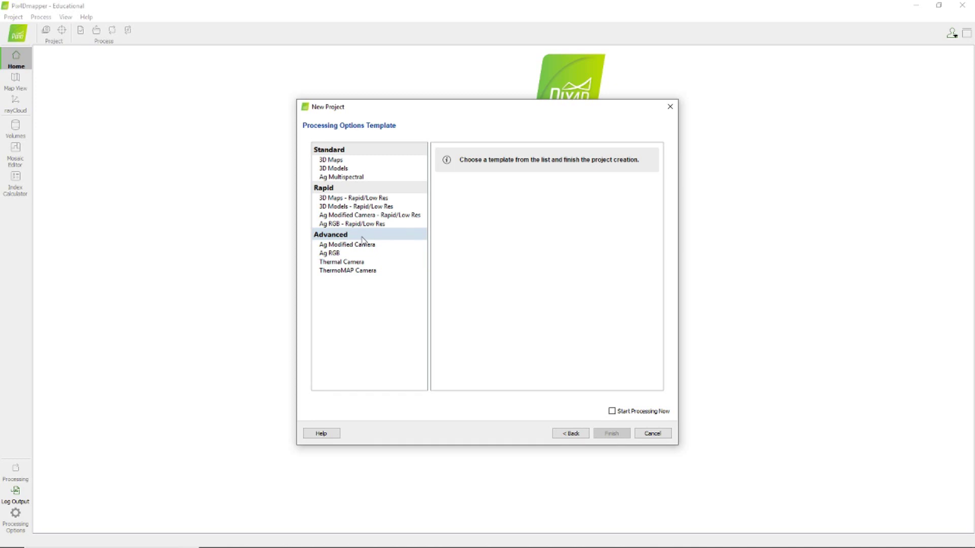
pyautogui.click(348, 178)
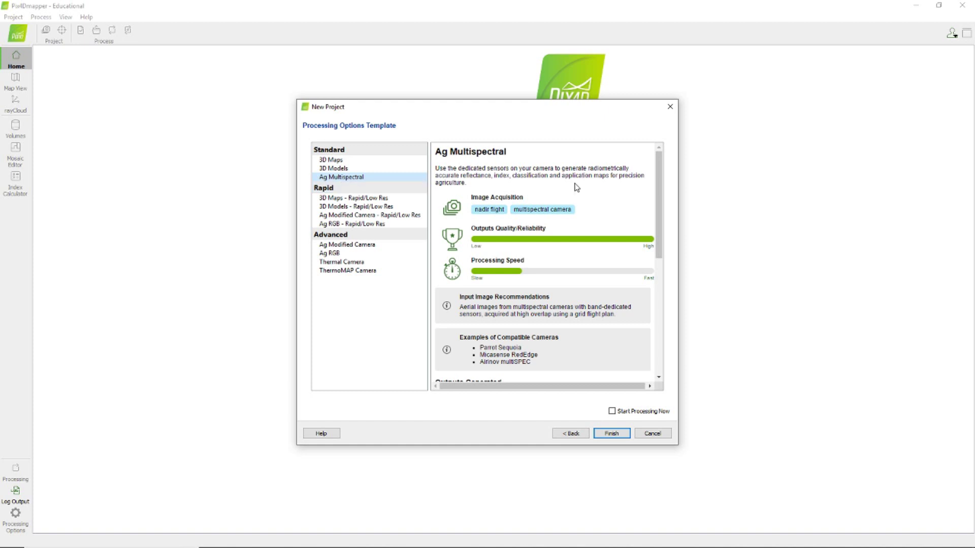
pyautogui.scroll(-5, 658, 162)
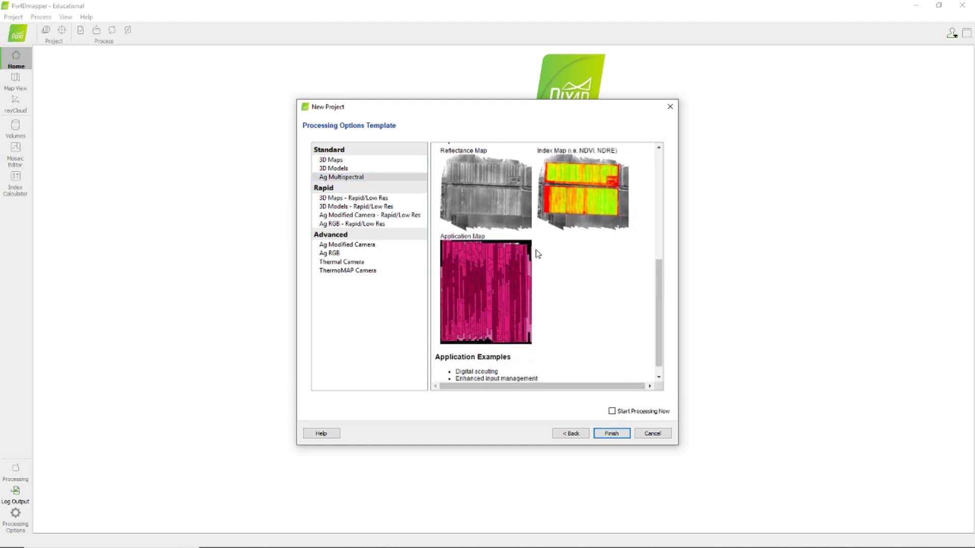
pyautogui.scroll(2, 539, 243)
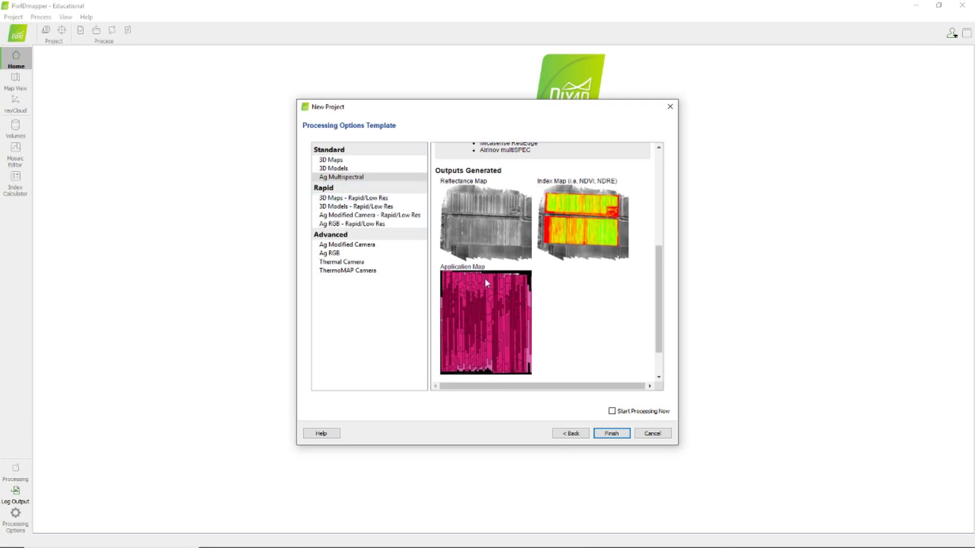
pyautogui.click(357, 178)
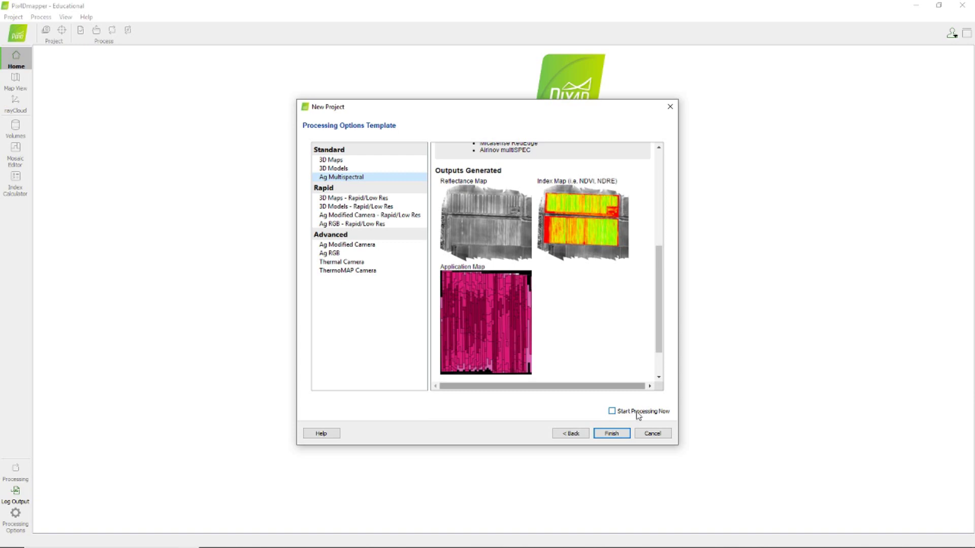
pyautogui.click(611, 433)
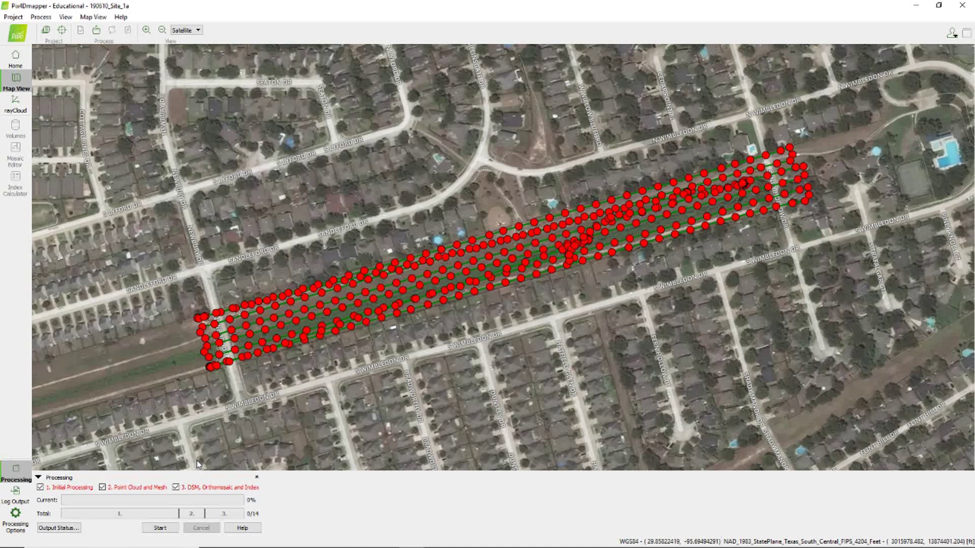
# Step: Uncheck the DSM, Orthomosaic and Index step and the Point Cloud and Mesh step, leaving only Initial Processing
pyautogui.click(176, 488)
pyautogui.click(103, 489)
# Step: Under Point Cloud and Mesh, keep Half image size scale and enable Classify Point Cloud
pyautogui.click(16, 524)
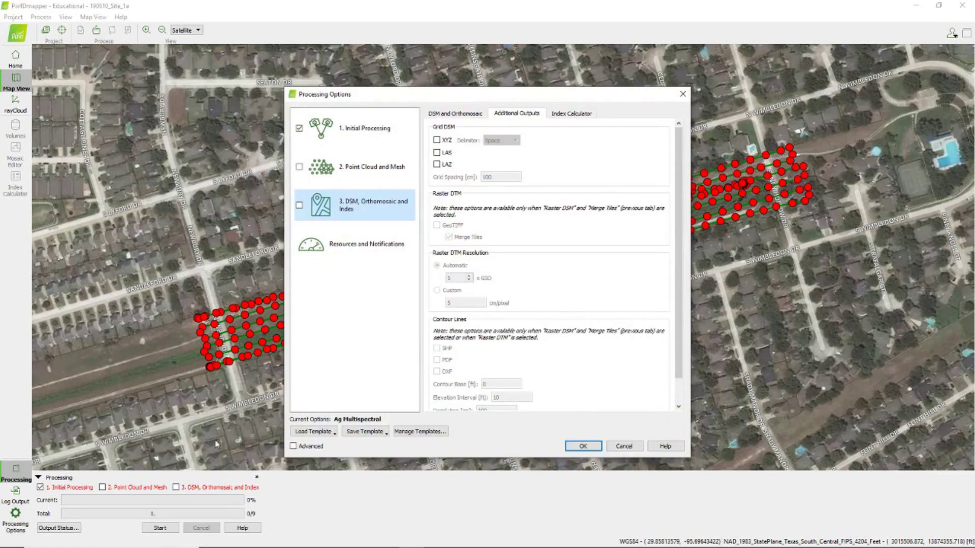
pyautogui.click(372, 135)
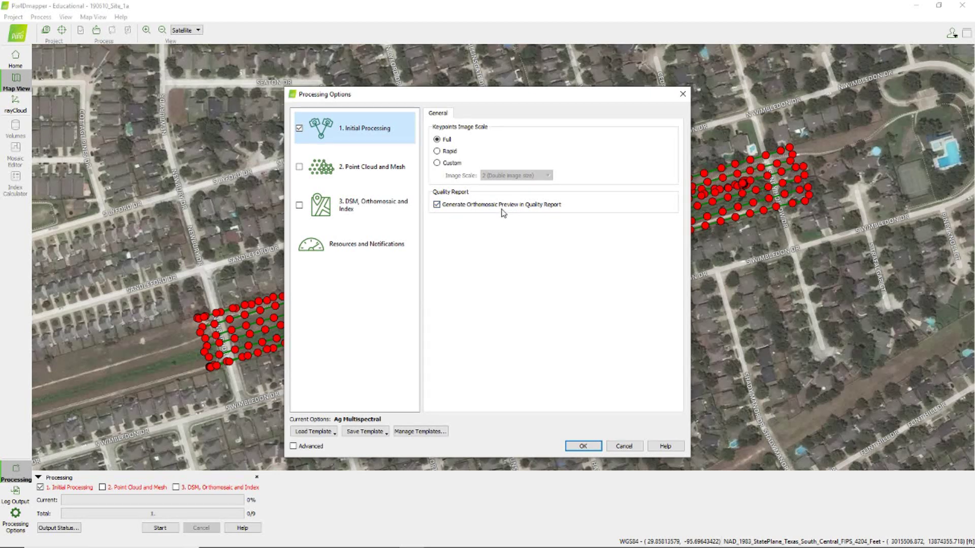
pyautogui.click(395, 171)
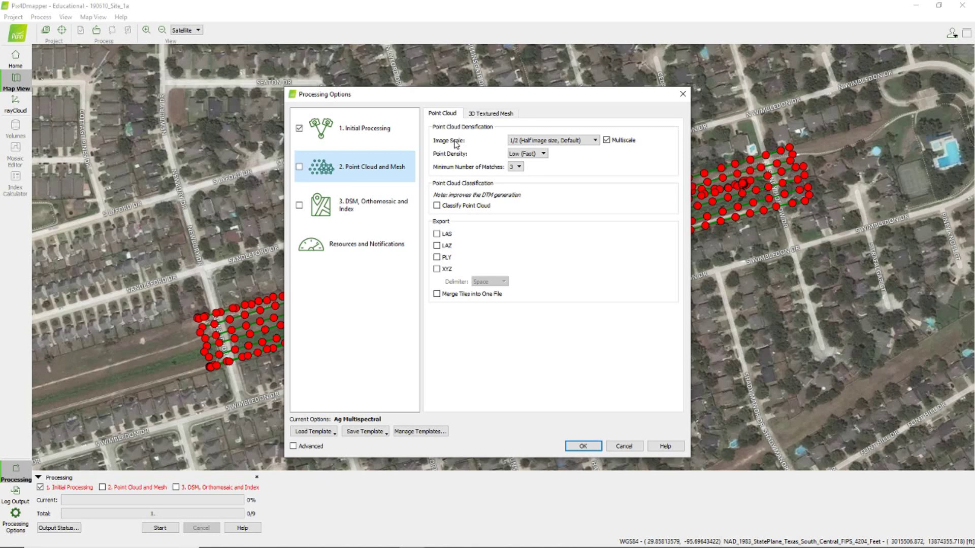
pyautogui.click(586, 142)
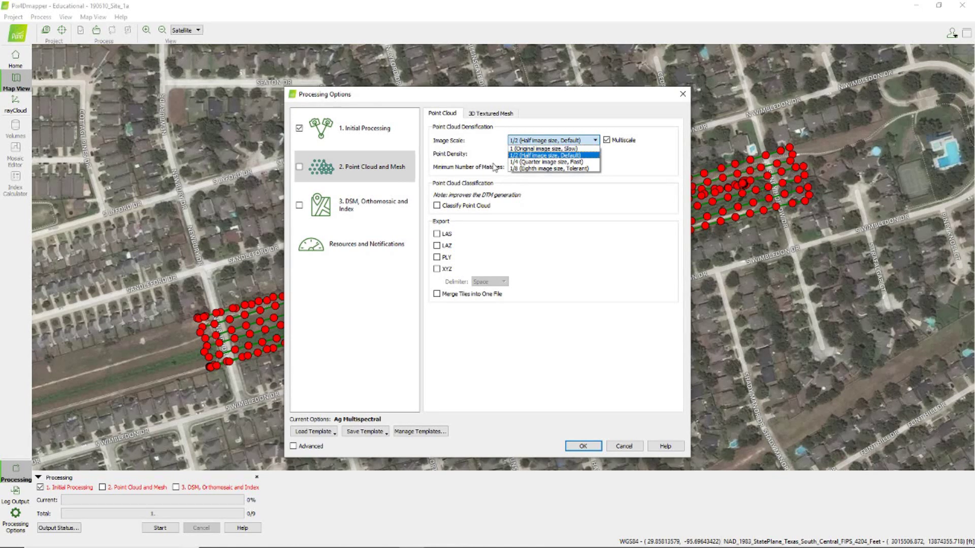
pyautogui.click(515, 155)
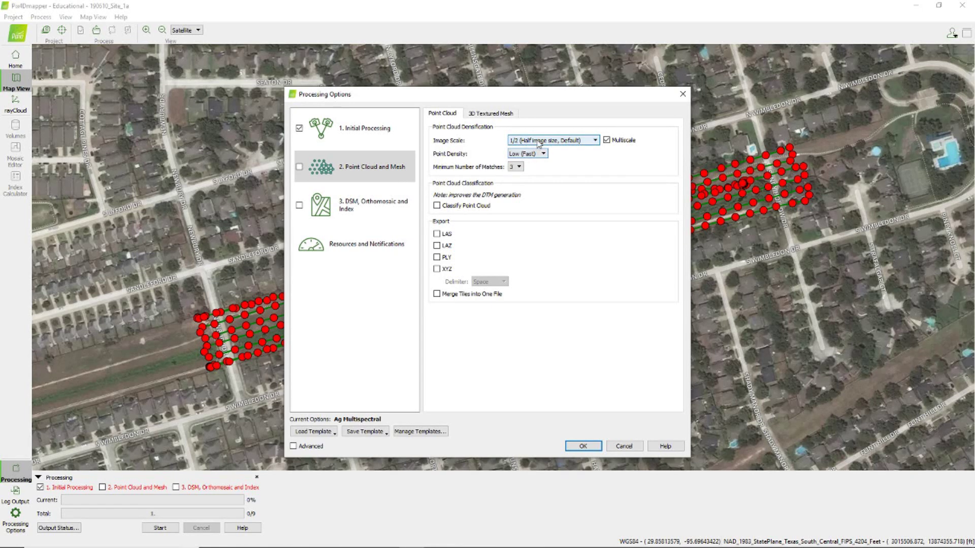
pyautogui.click(438, 206)
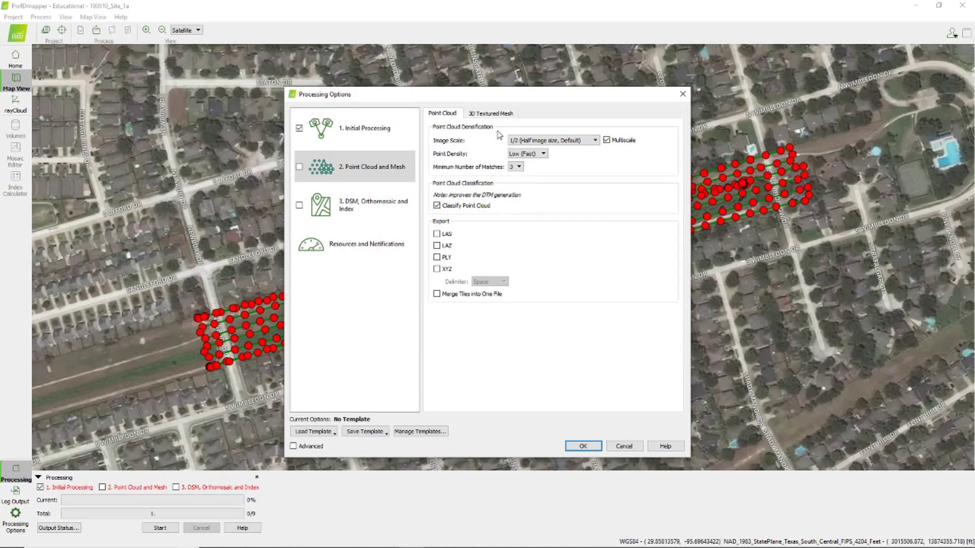
pyautogui.click(477, 114)
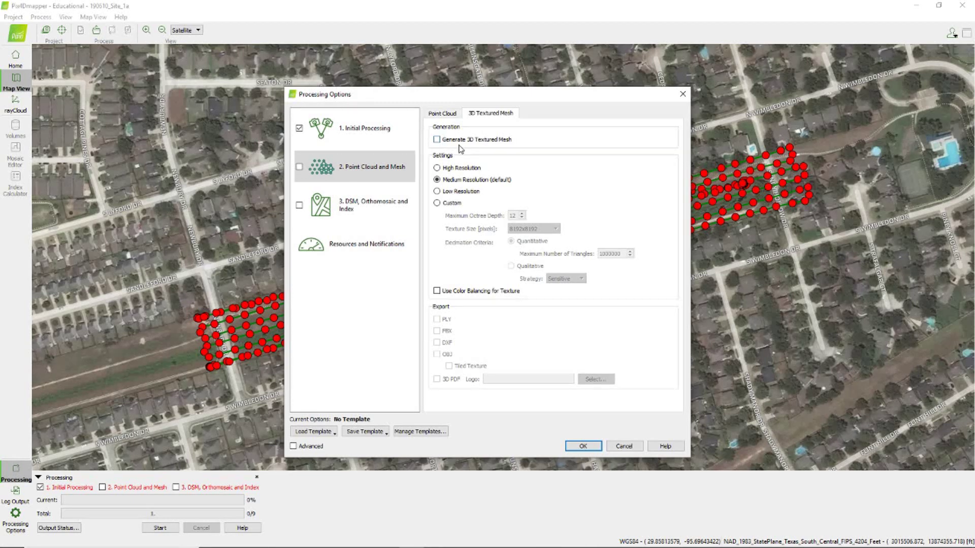
# Step: Show the radiometric calibration settings for the 3. DSM, Orthomosaic and Index step
pyautogui.click(335, 205)
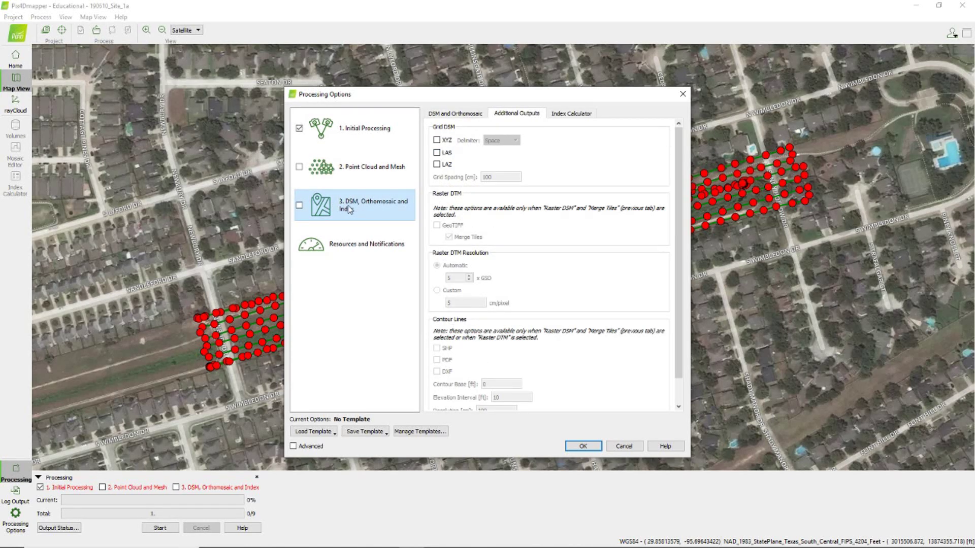
pyautogui.click(572, 119)
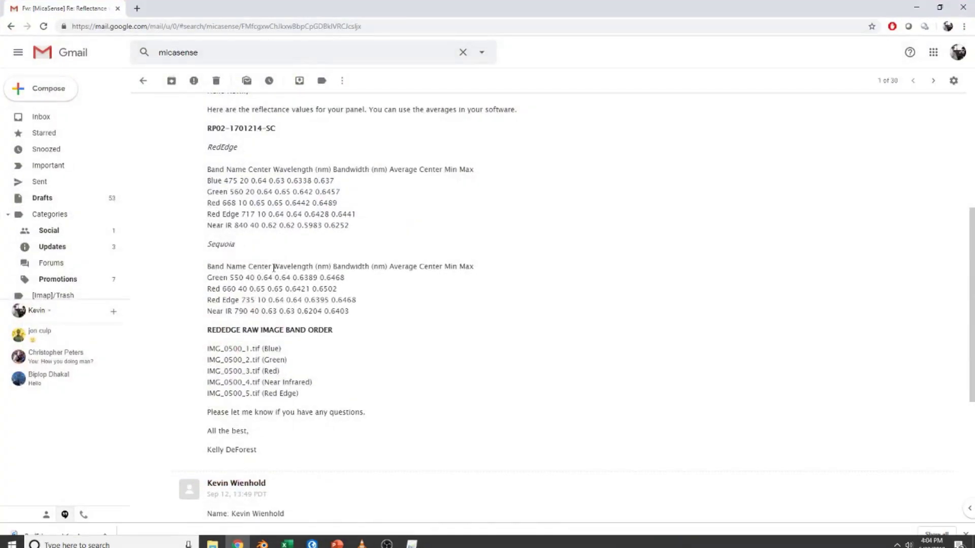
pyautogui.scroll(3, 273, 268)
pyautogui.moveTo(228, 213); pyautogui.dragTo(242, 213)
pyautogui.scroll(-2, 280, 251)
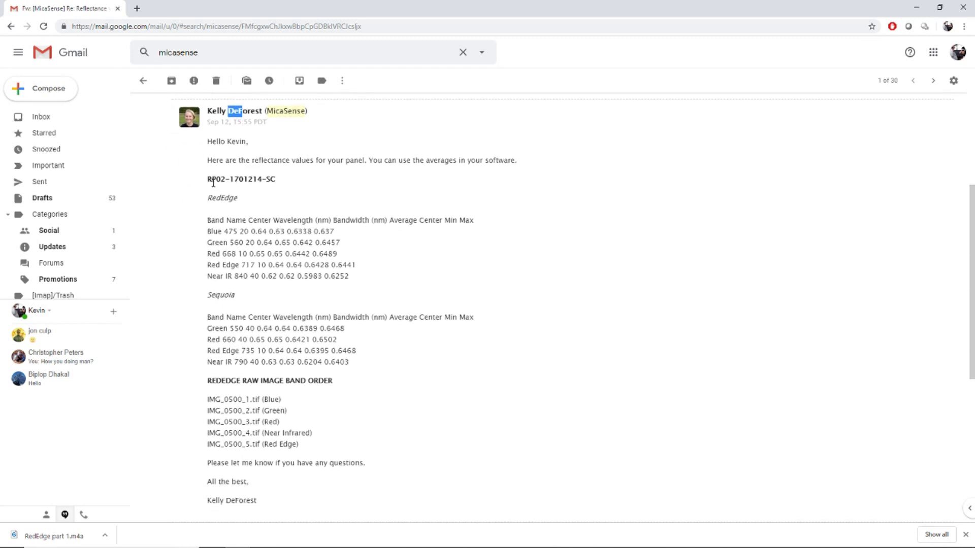
pyautogui.moveTo(212, 179); pyautogui.dragTo(289, 182)
pyautogui.click(303, 190)
pyautogui.moveTo(474, 219); pyautogui.dragTo(410, 220)
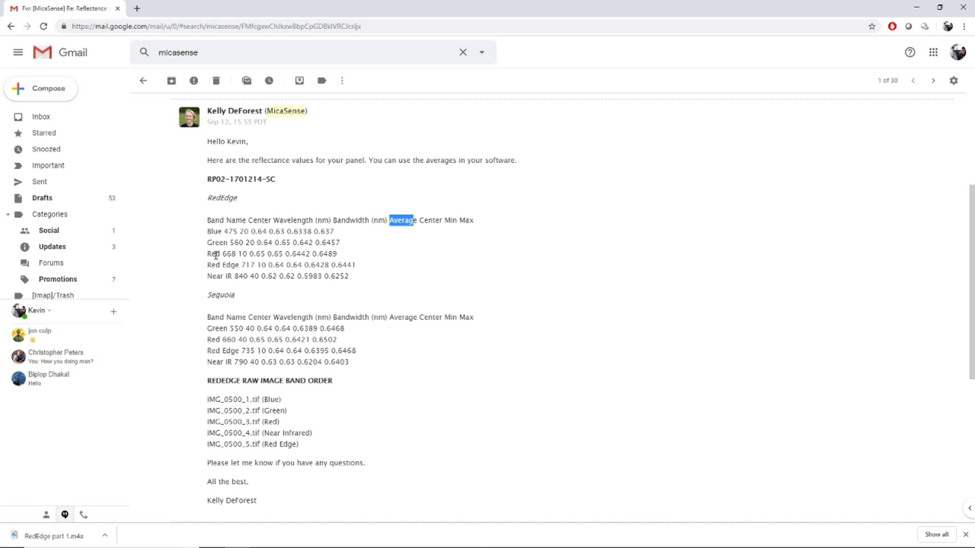
pyautogui.moveTo(235, 264)
pyautogui.mouseDown()
pyautogui.moveTo(259, 264)
pyautogui.moveTo(218, 276)
pyautogui.moveTo(248, 275)
pyautogui.mouseUp()
pyautogui.click(219, 232)
pyautogui.moveTo(211, 400); pyautogui.dragTo(282, 443)
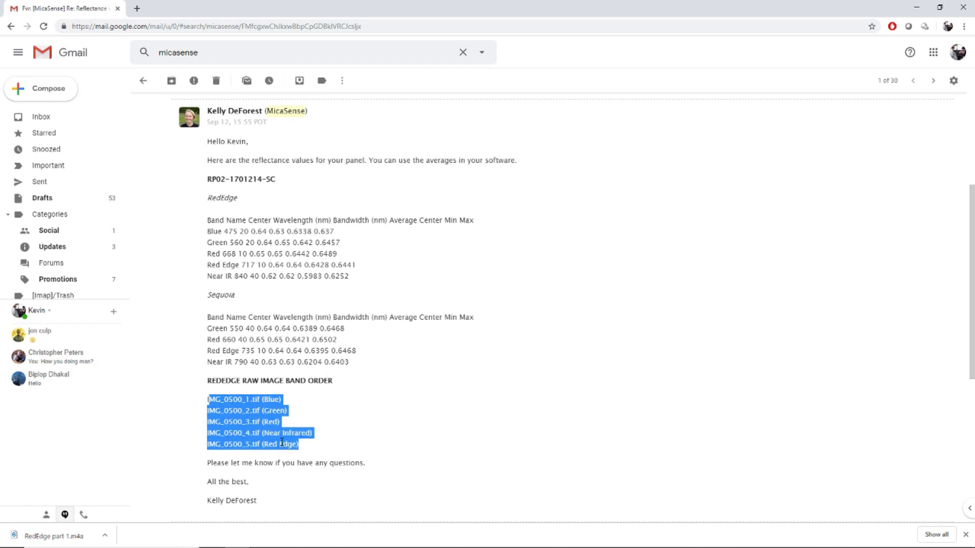
pyautogui.click(222, 429)
pyautogui.moveTo(208, 433); pyautogui.dragTo(315, 438)
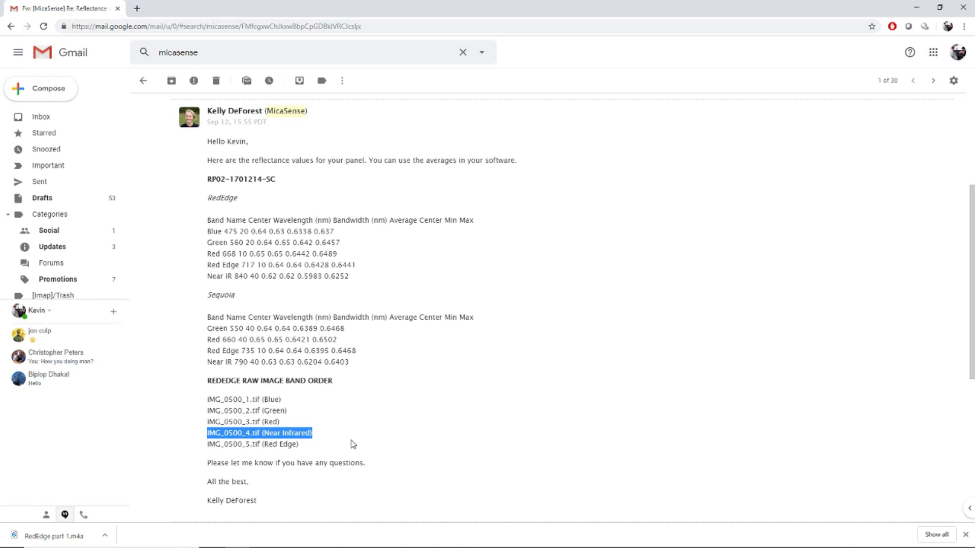
pyautogui.moveTo(302, 271); pyautogui.dragTo(340, 276)
pyautogui.click(356, 282)
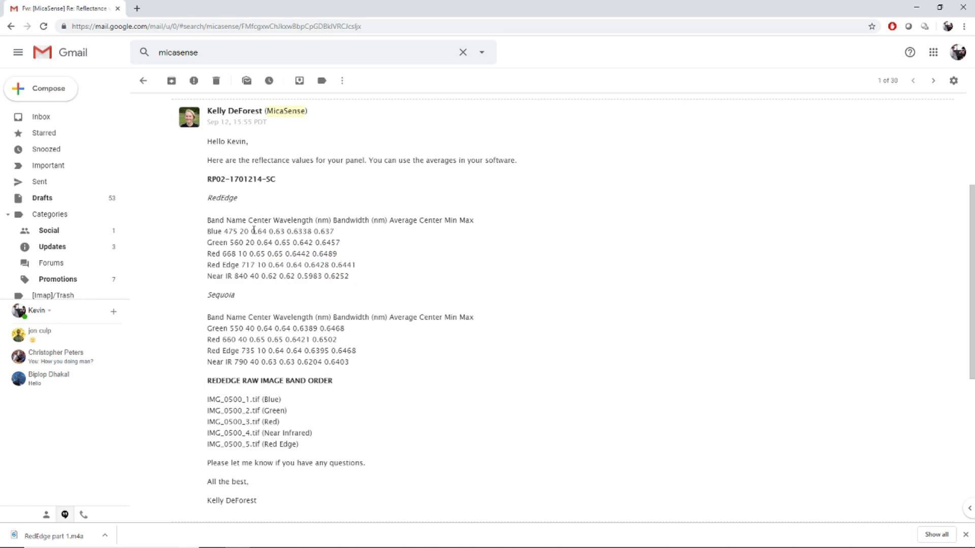
# Step: Copy the Blue band's 0.64 average reflectance from the email, noting image 1 is Blue
pyautogui.moveTo(251, 231); pyautogui.dragTo(263, 229)
pyautogui.rightClick(255, 232)
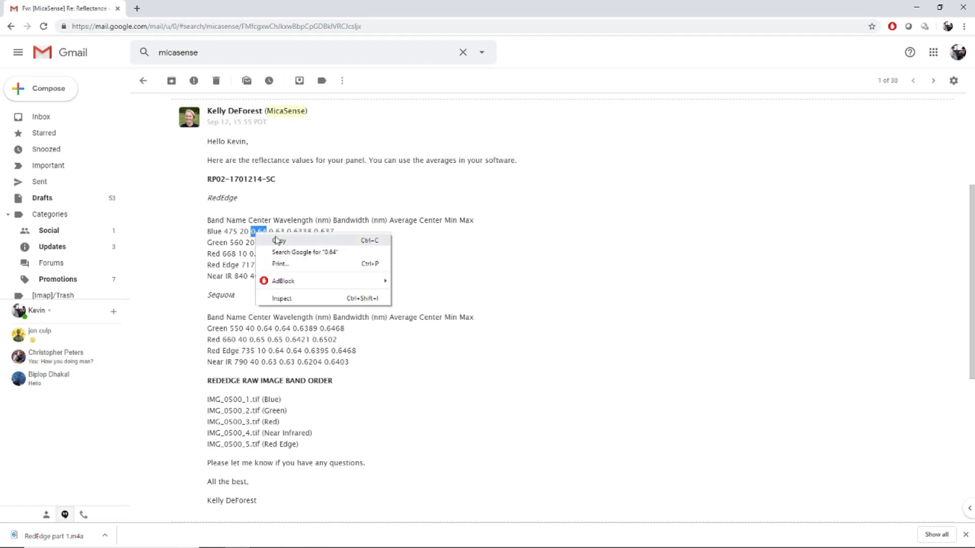
pyautogui.click(281, 240)
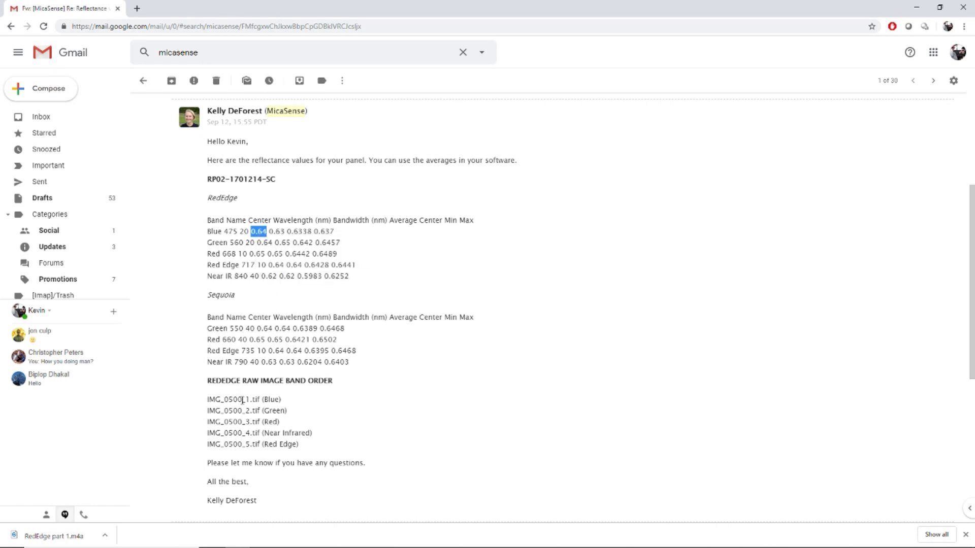
pyautogui.moveTo(242, 400); pyautogui.dragTo(282, 400)
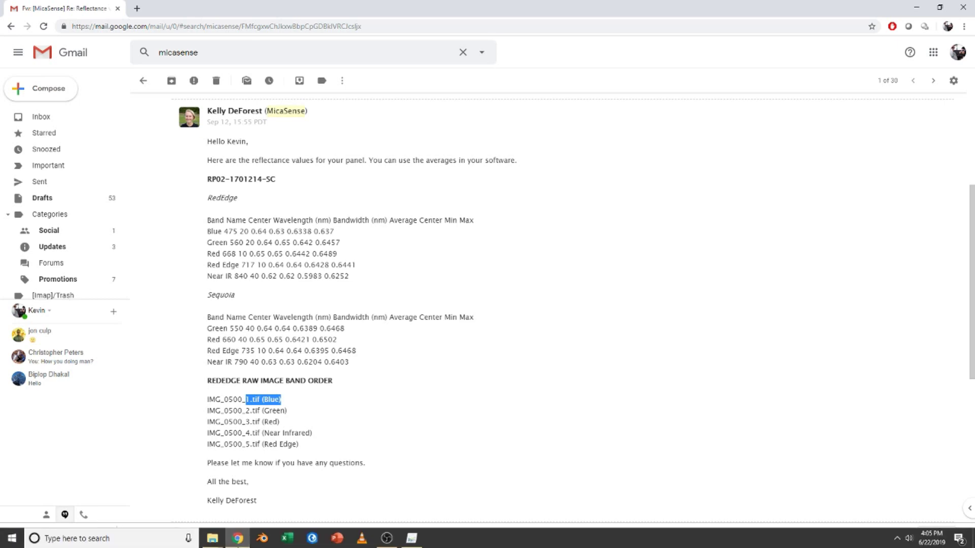
# Step: Load IMG_0003_1 from the Calibration folder as the Blue band's calibration image
pyautogui.click(411, 538)
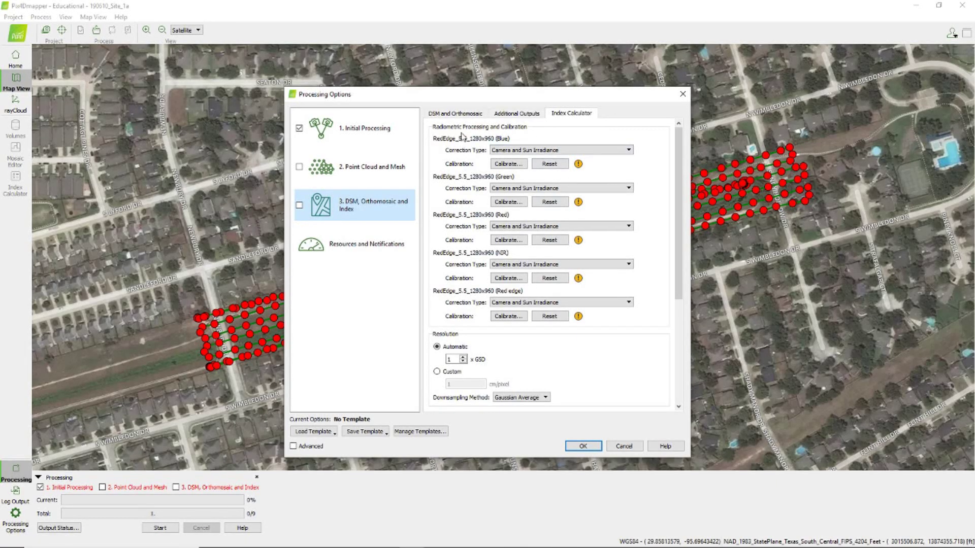
pyautogui.click(509, 163)
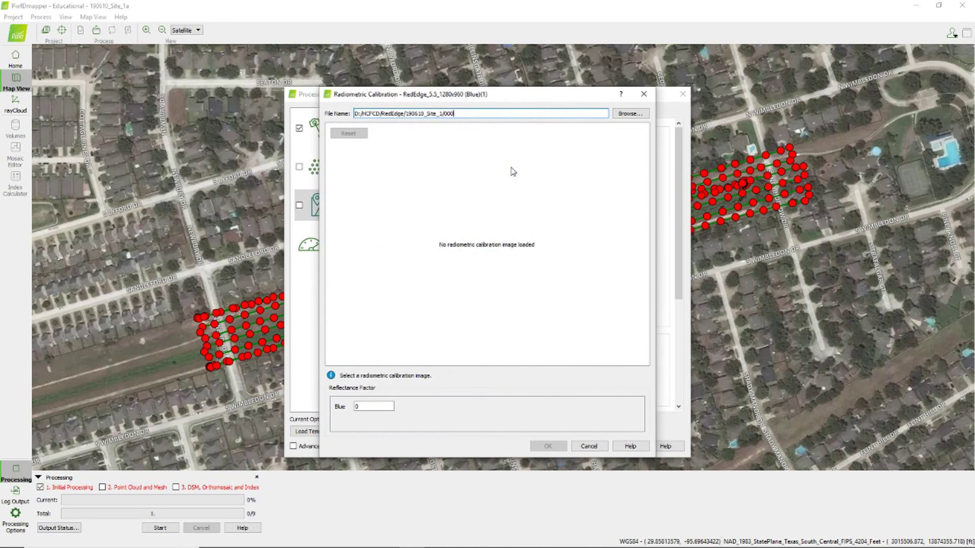
pyautogui.click(642, 116)
pyautogui.click(573, 126)
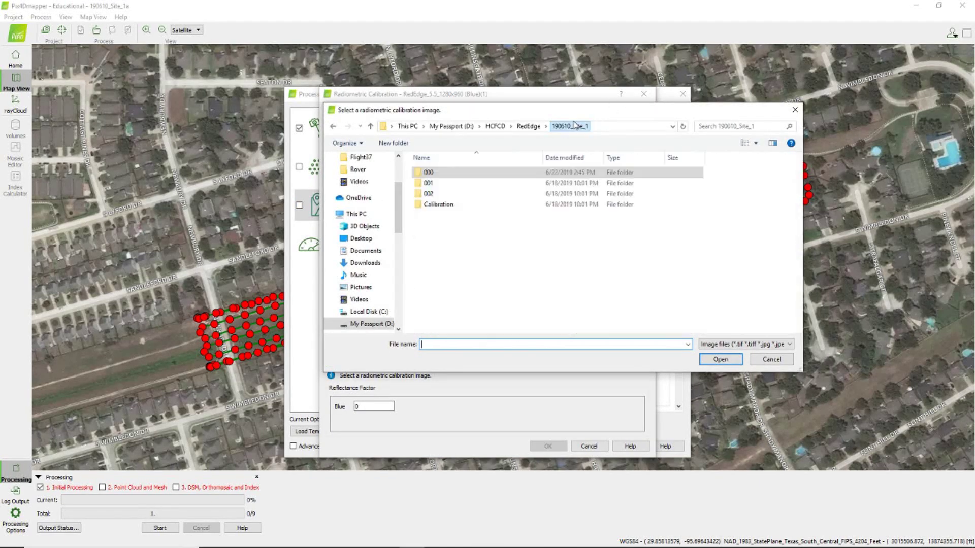
pyautogui.doubleClick(437, 204)
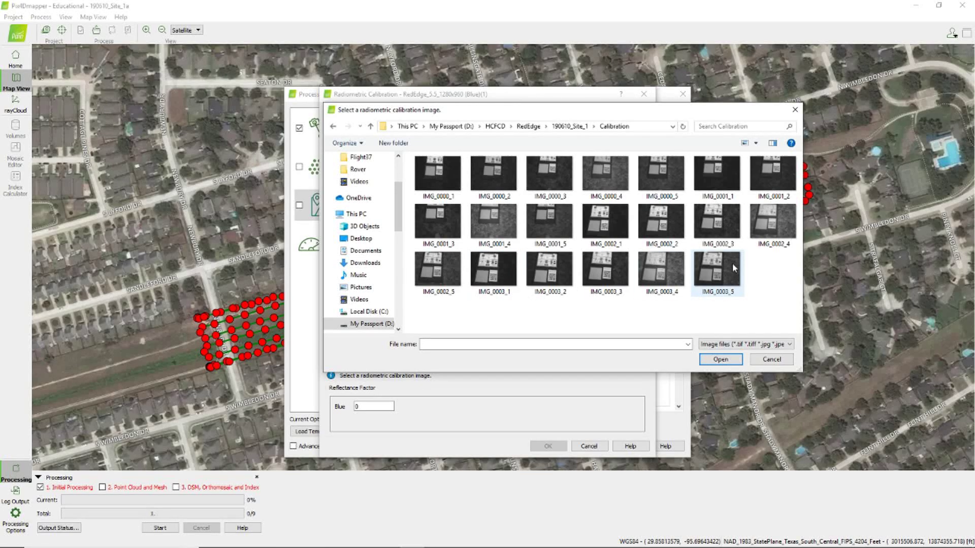
pyautogui.doubleClick(505, 267)
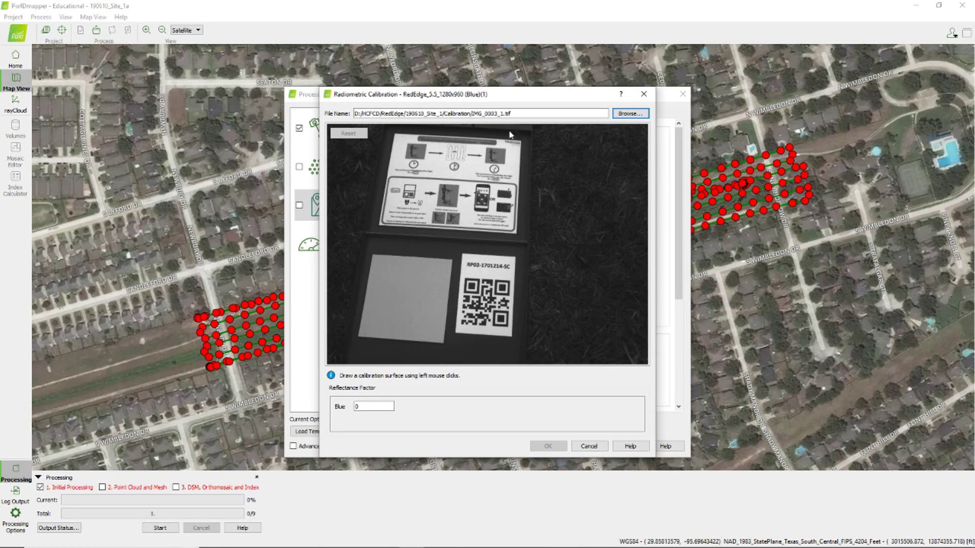
# Step: Outline the grey panel's four corners on IMG_0003_1 and select the Blue reflectance factor to replace with 0.64
pyautogui.click(496, 113)
pyautogui.click(501, 114)
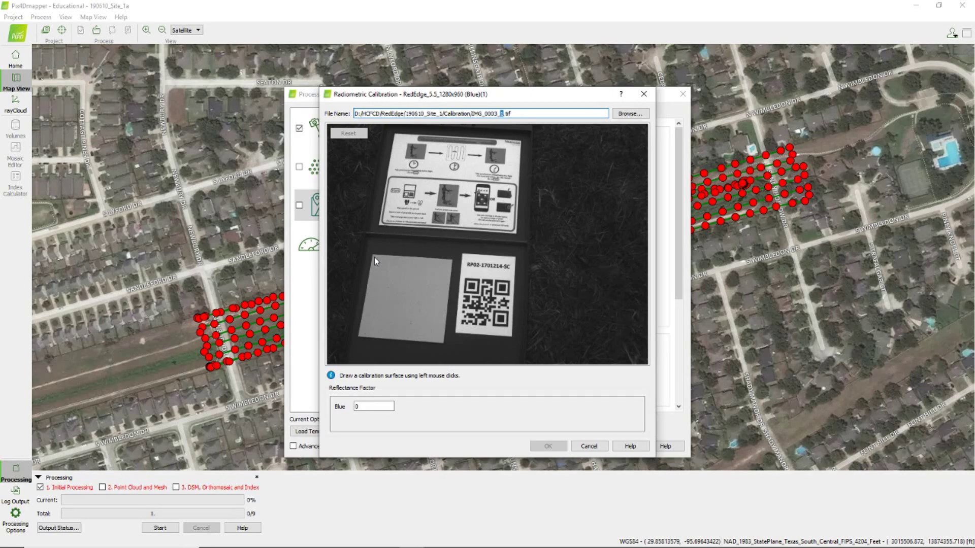
pyautogui.click(373, 257)
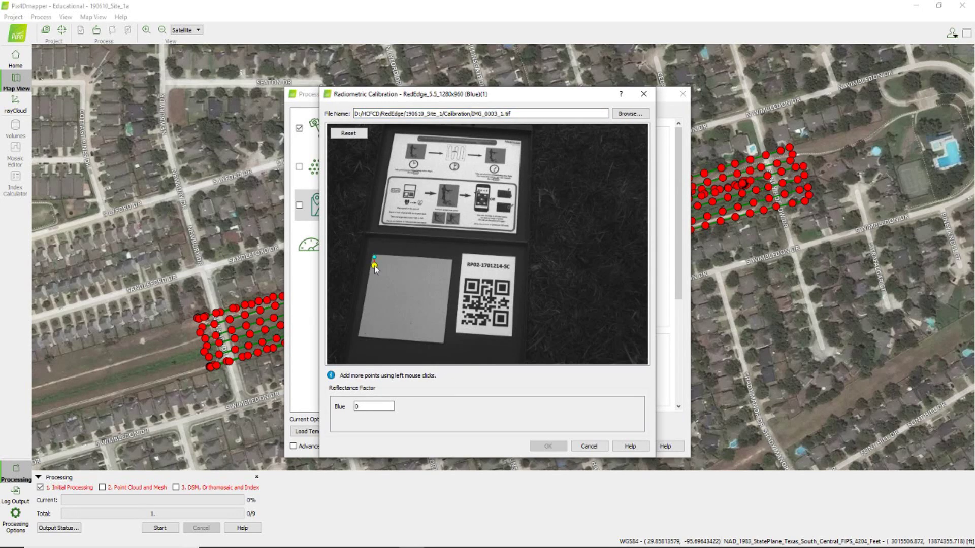
pyautogui.click(361, 334)
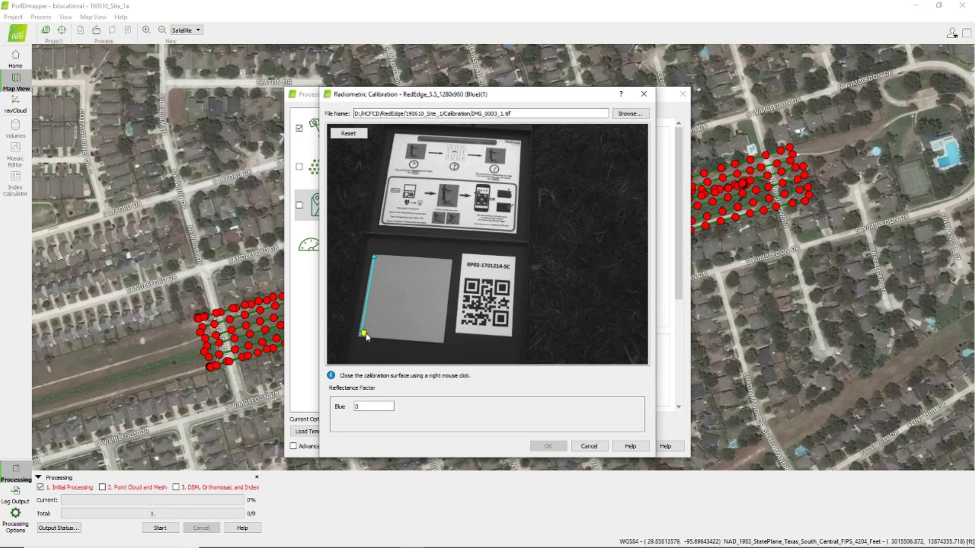
pyautogui.click(440, 341)
pyautogui.click(448, 263)
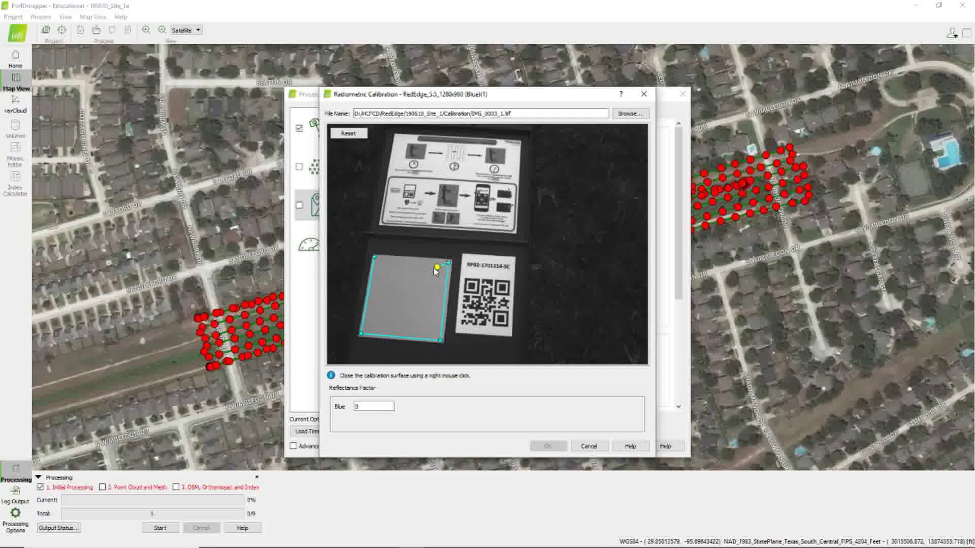
pyautogui.rightClick(375, 258)
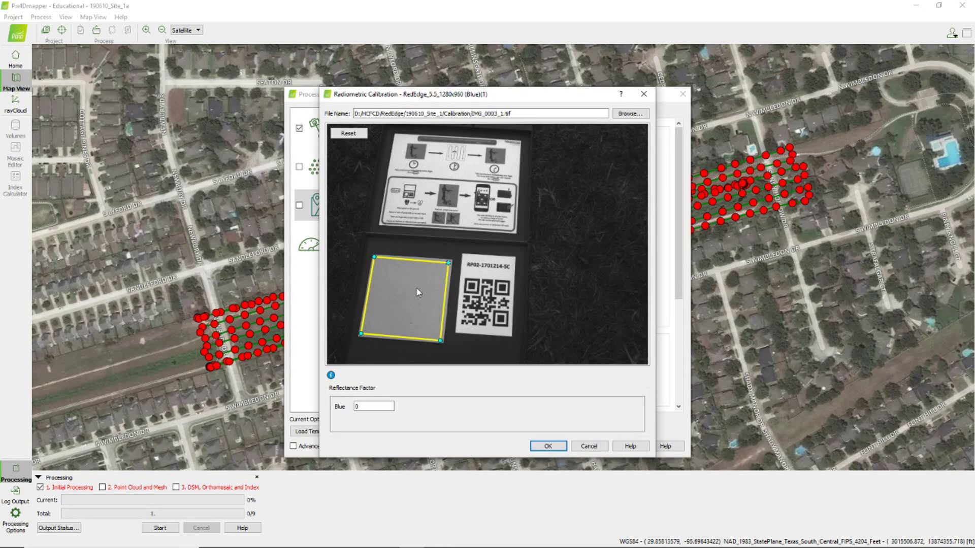
pyautogui.click(357, 408)
pyautogui.doubleClick(357, 408)
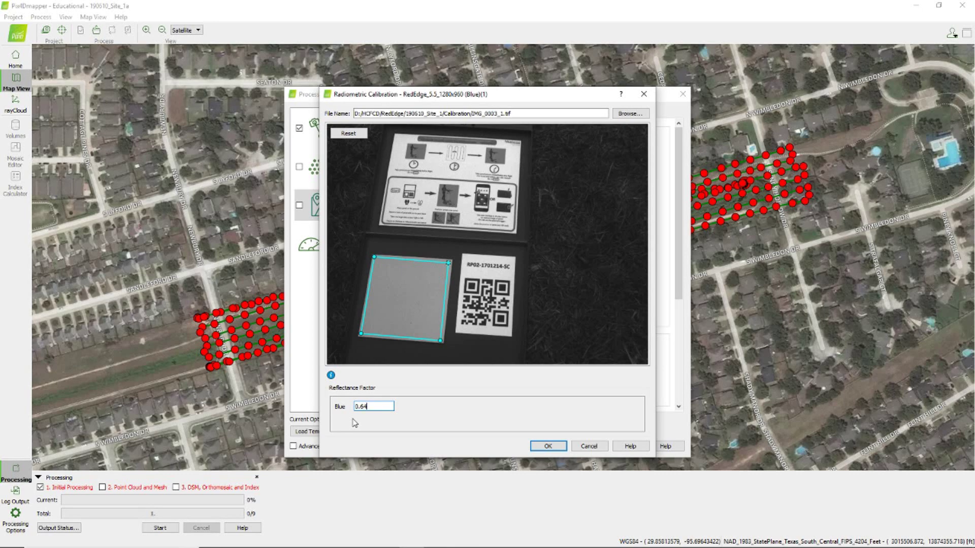
# Step: Confirm the Blue calibration, then load the Green panel image, fit the outline to the panel, and confirm
pyautogui.click(559, 446)
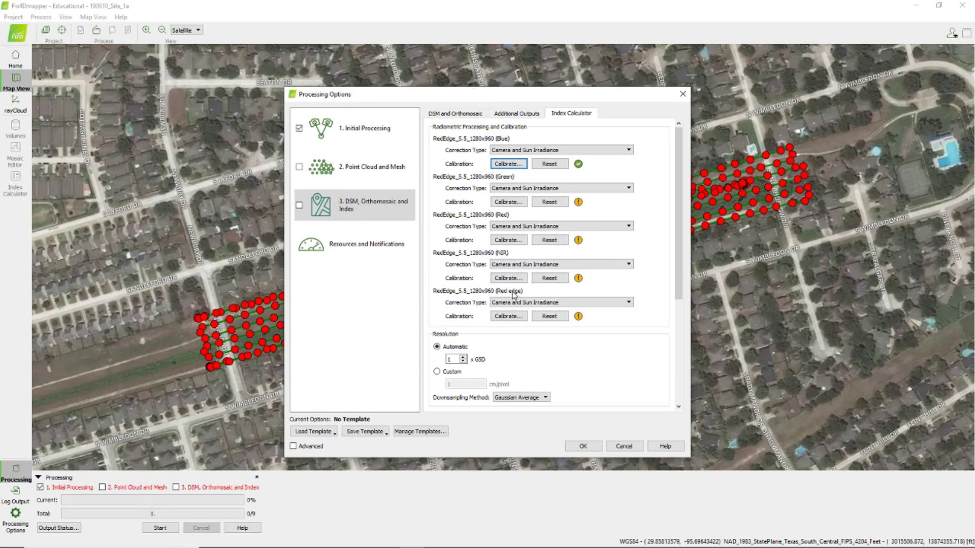
pyautogui.click(508, 201)
pyautogui.click(629, 113)
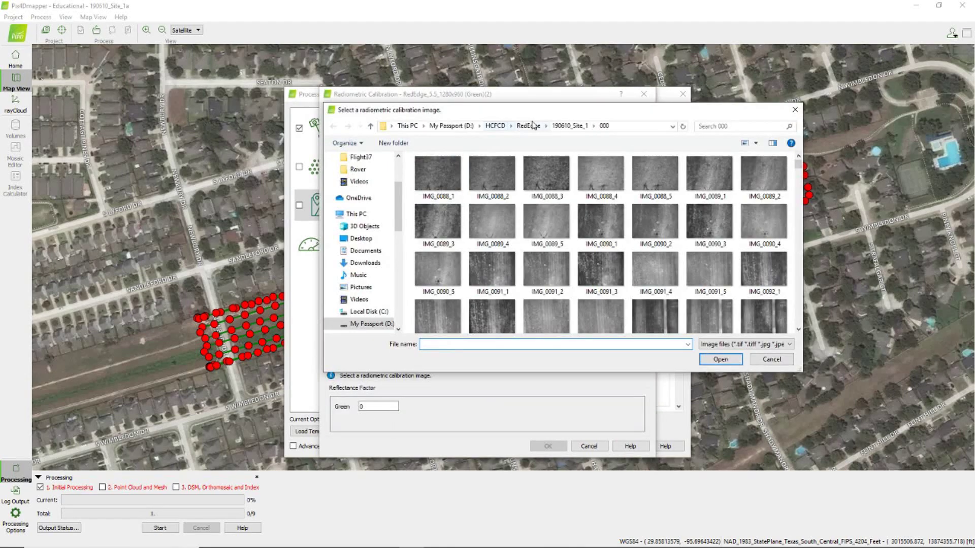
pyautogui.doubleClick(438, 178)
pyautogui.doubleClick(546, 274)
pyautogui.moveTo(409, 268); pyautogui.dragTo(397, 261)
pyautogui.moveTo(407, 319); pyautogui.dragTo(385, 332)
pyautogui.moveTo(458, 323); pyautogui.dragTo(460, 337)
pyautogui.moveTo(459, 270); pyautogui.dragTo(469, 264)
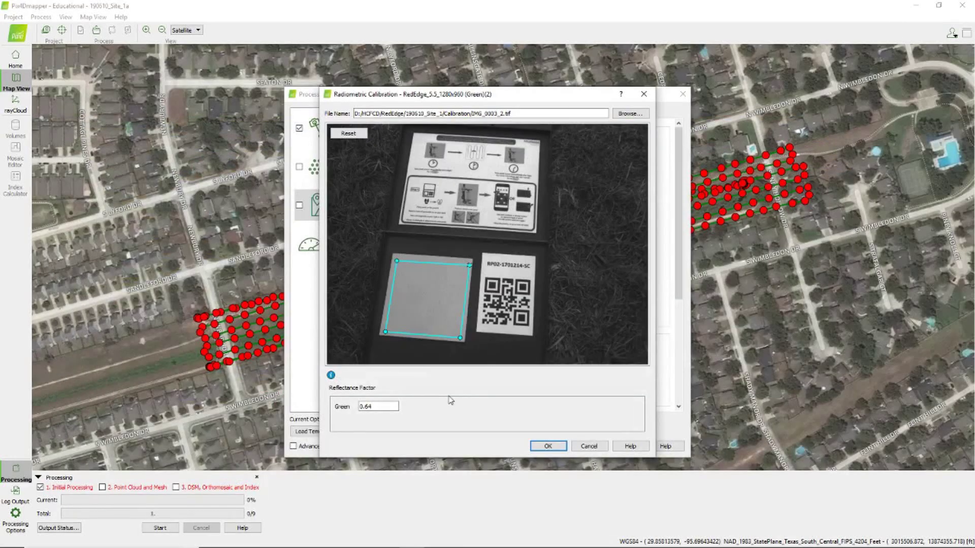
pyautogui.click(559, 445)
# Step: Load IMG_0003_3.tif for the Red band and outline the grey panel
pyautogui.click(508, 240)
pyautogui.click(629, 114)
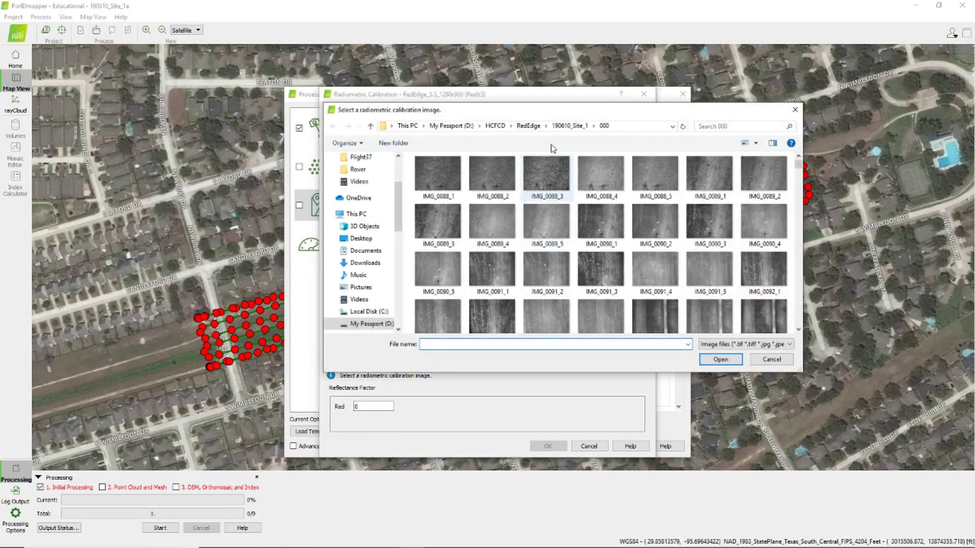
pyautogui.doubleClick(439, 178)
pyautogui.doubleClick(599, 277)
pyautogui.click(387, 238)
pyautogui.click(376, 311)
pyautogui.click(454, 320)
pyautogui.click(462, 242)
pyautogui.click(387, 237)
# Step: Copy the Red reflectance 0.65 from the email into the Red factor and confirm
pyautogui.click(218, 538)
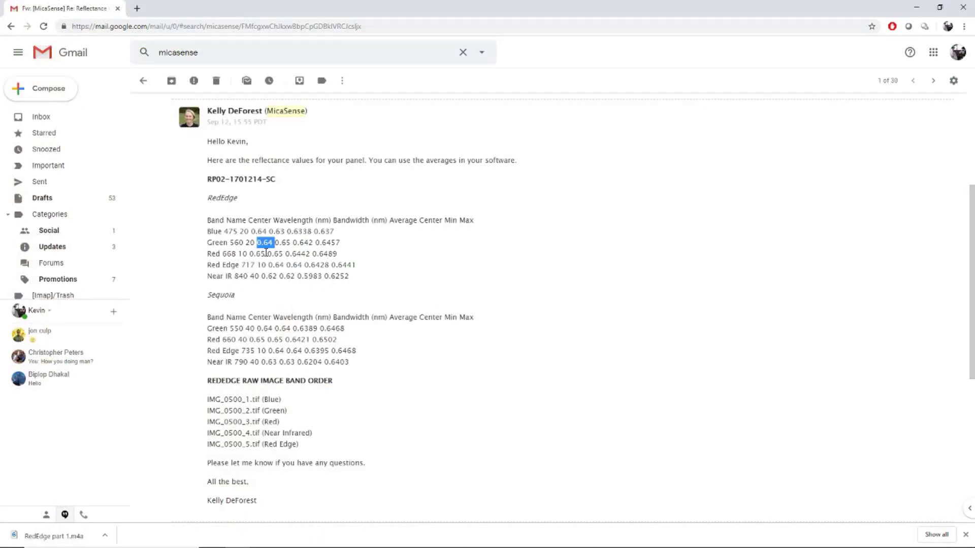
pyautogui.doubleClick(257, 254)
pyautogui.hotkey('ctrl', 'c')
pyautogui.click(244, 538)
pyautogui.doubleClick(373, 406)
pyautogui.hotkey('ctrl', 'v')
pyautogui.click(547, 445)
# Step: Identify the near-infrared calibration file from the band order and load it for the NIR band
pyautogui.click(508, 279)
pyautogui.click(237, 538)
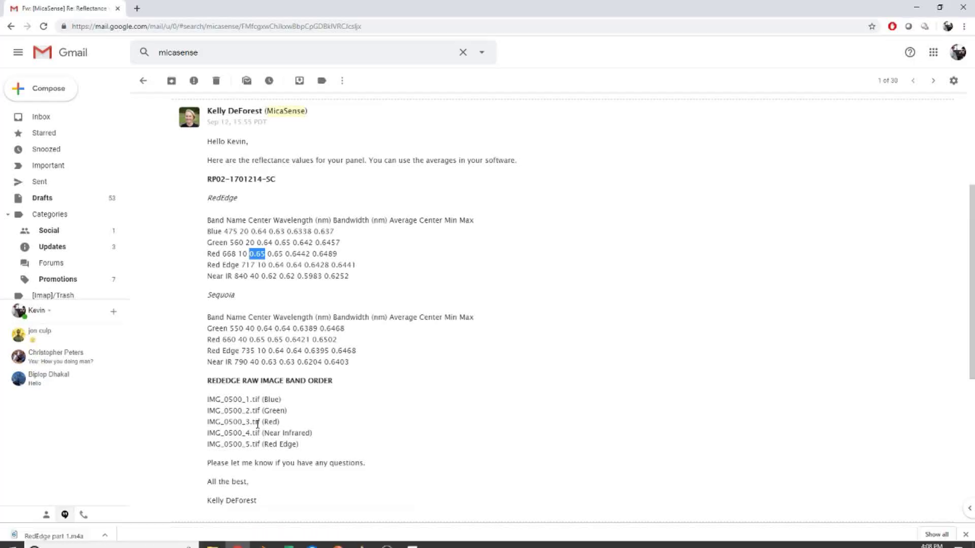
pyautogui.moveTo(216, 432); pyautogui.dragTo(288, 433)
pyautogui.moveTo(212, 537)
pyautogui.click(158, 488)
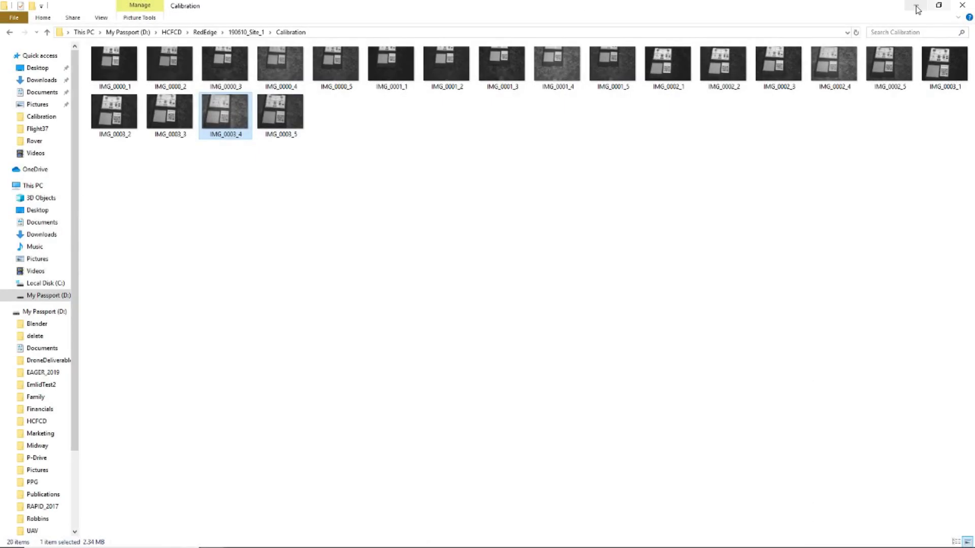
pyautogui.click(916, 6)
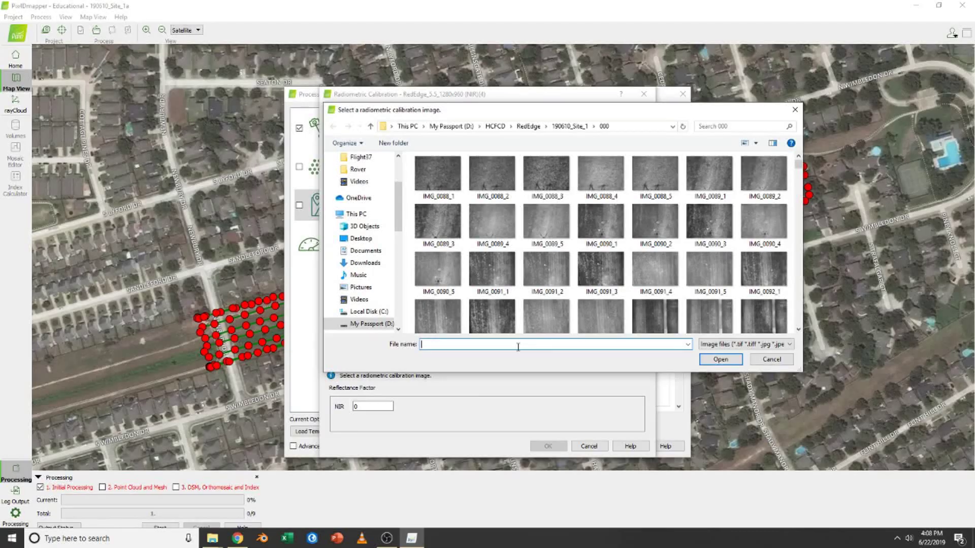
pyautogui.click(568, 126)
pyautogui.doubleClick(523, 204)
pyautogui.click(661, 273)
# Step: Outline the grey reflectance panel on the NIR calibration image
pyautogui.click(720, 359)
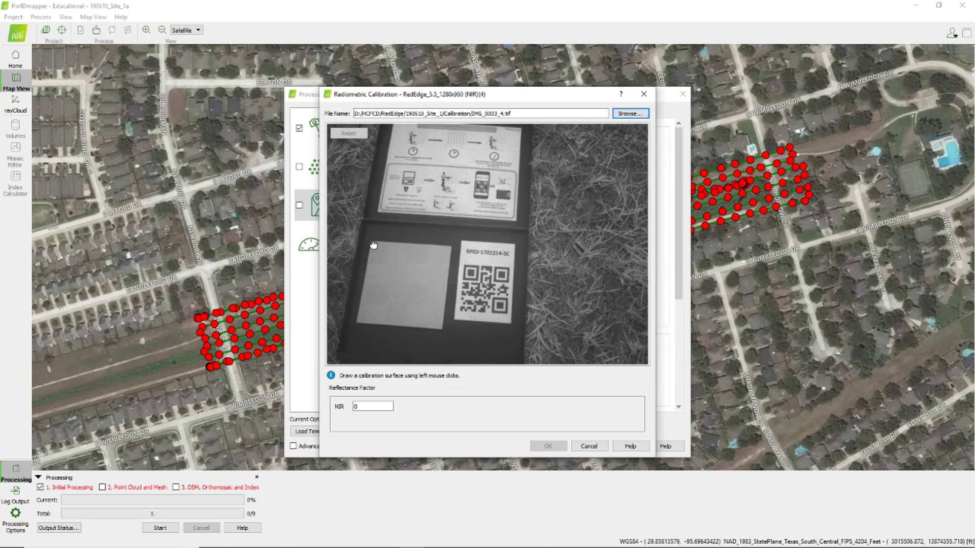
pyautogui.click(374, 245)
pyautogui.click(361, 318)
pyautogui.click(437, 326)
pyautogui.click(446, 251)
pyautogui.rightClick(401, 248)
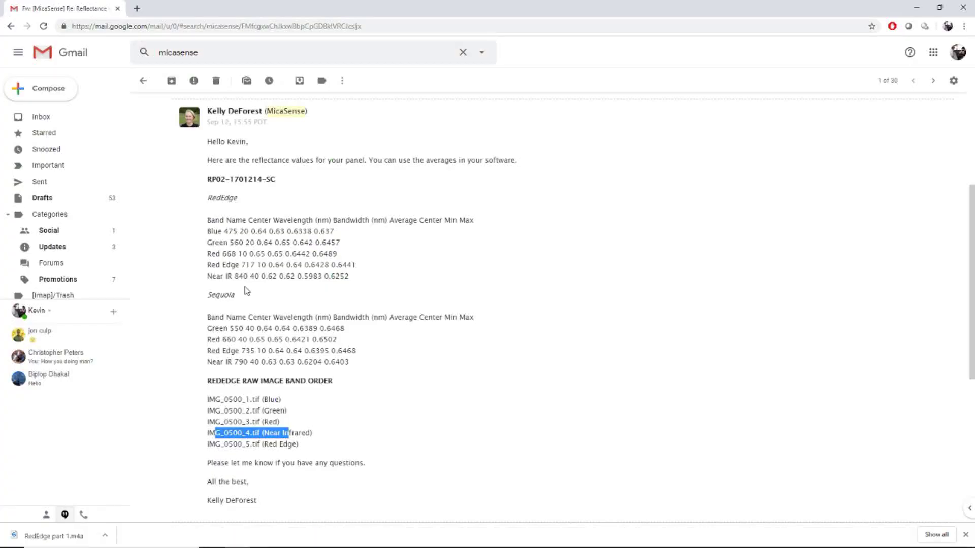
# Step: Paste the emailed Near IR reflectance 0.62 into the NIR factor and confirm
pyautogui.doubleClick(269, 277)
pyautogui.rightClick(277, 277)
pyautogui.click(300, 281)
pyautogui.hotkey('alt', 'Tab')
pyautogui.hotkey('ctrl', 'v')
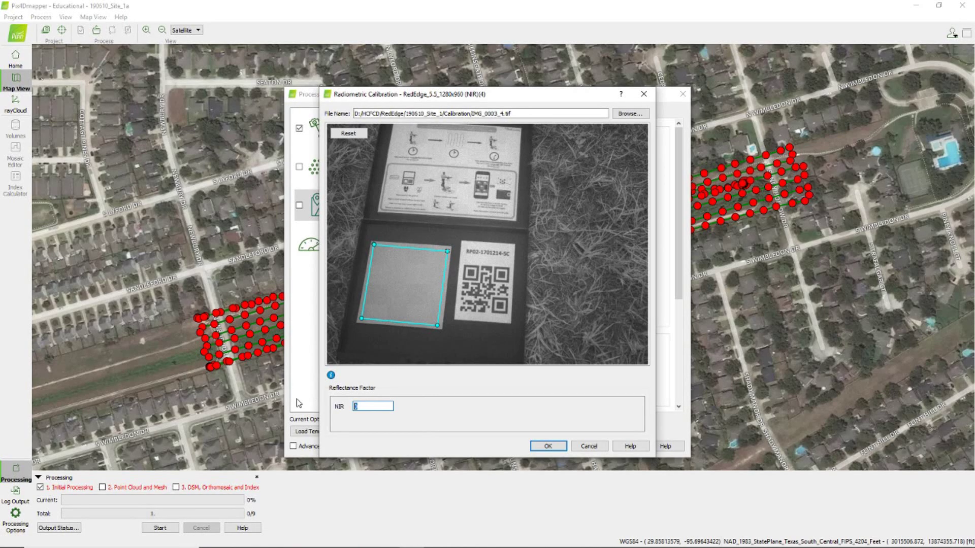
pyautogui.click(547, 445)
pyautogui.click(505, 306)
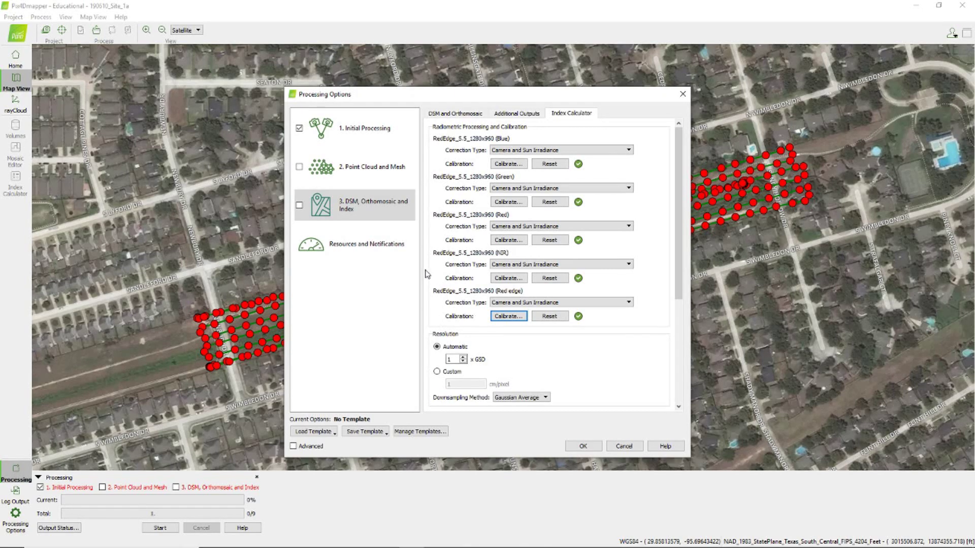
# Step: Keep Sharp smoothing and Inverse Distance Weighting; enable merged-tile GeoTIFF raster DSM and orthomosaic outputs
pyautogui.click(461, 117)
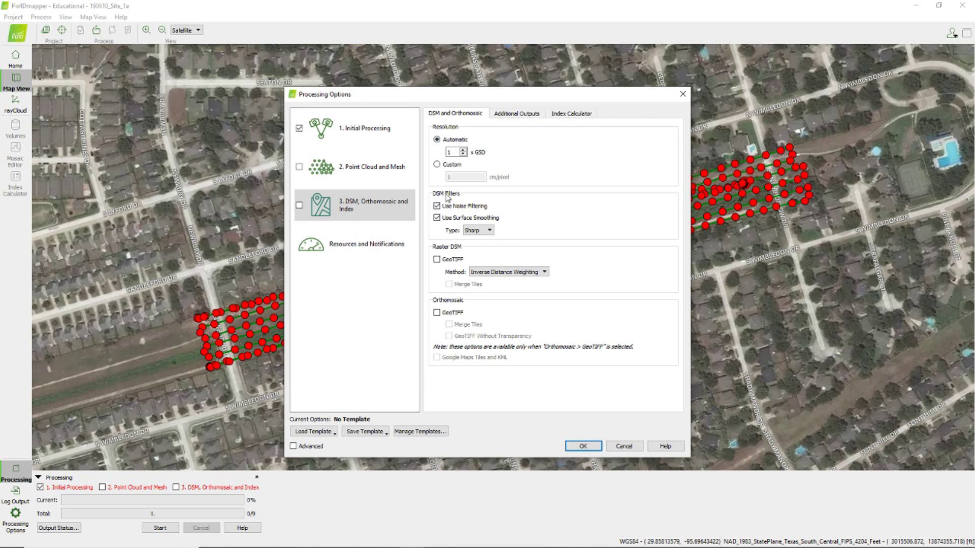
pyautogui.click(485, 230)
pyautogui.click(488, 231)
pyautogui.click(438, 260)
pyautogui.click(494, 274)
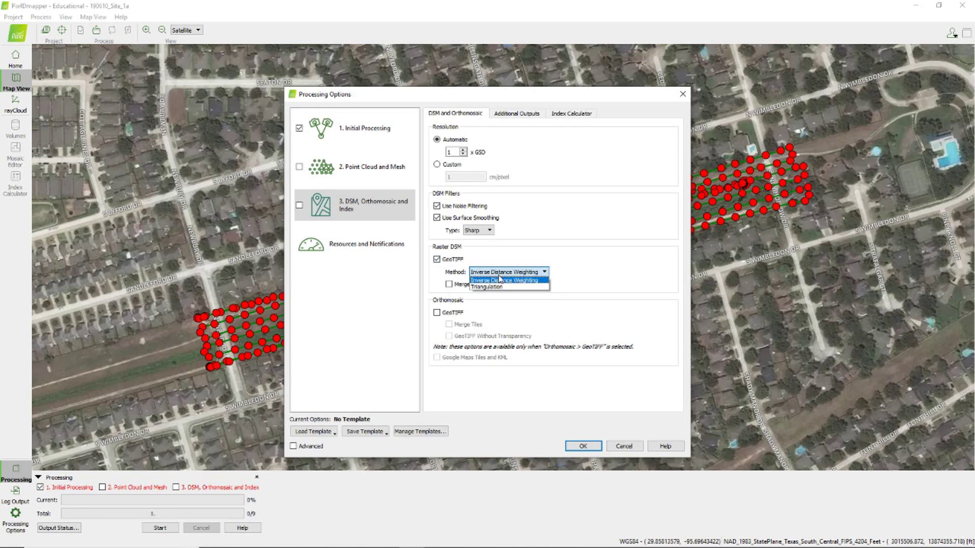
pyautogui.click(509, 283)
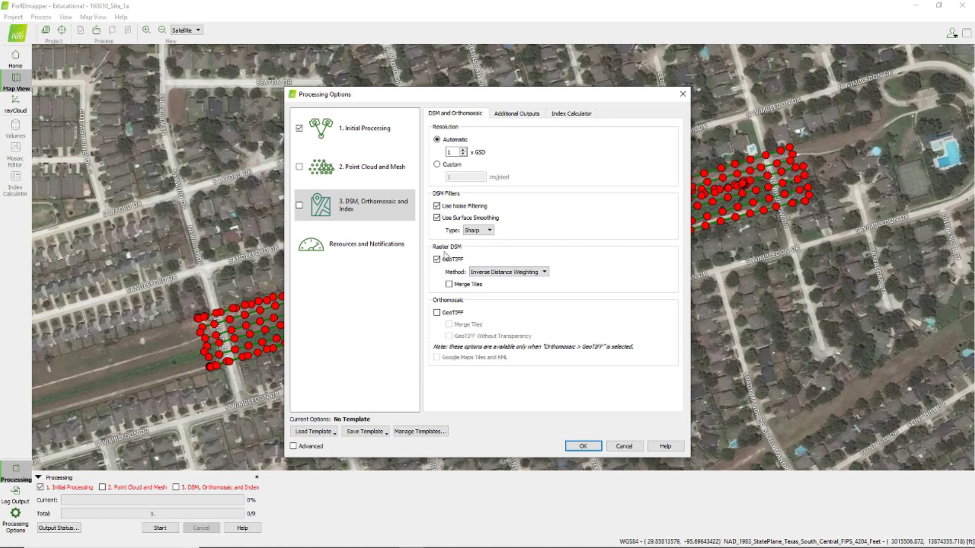
pyautogui.click(449, 285)
pyautogui.click(436, 313)
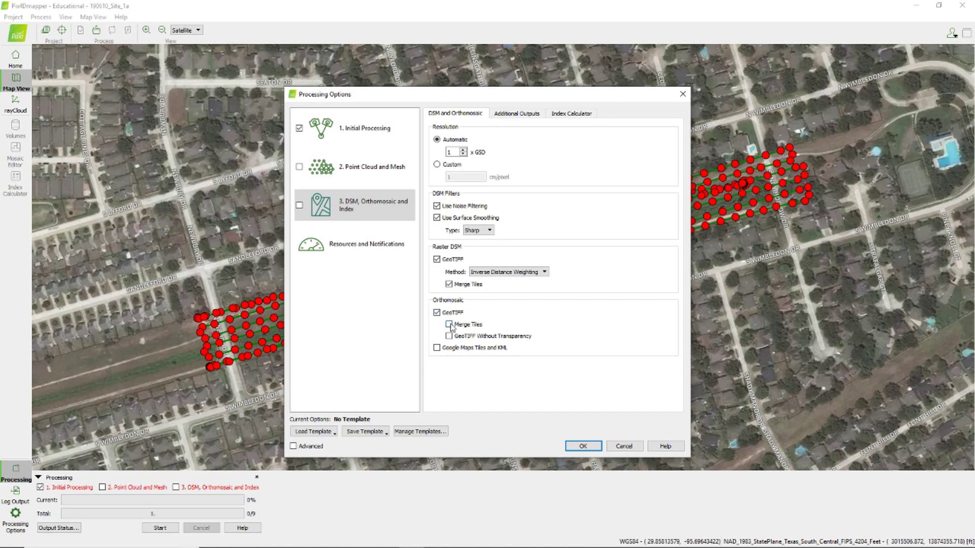
pyautogui.click(449, 325)
pyautogui.click(516, 114)
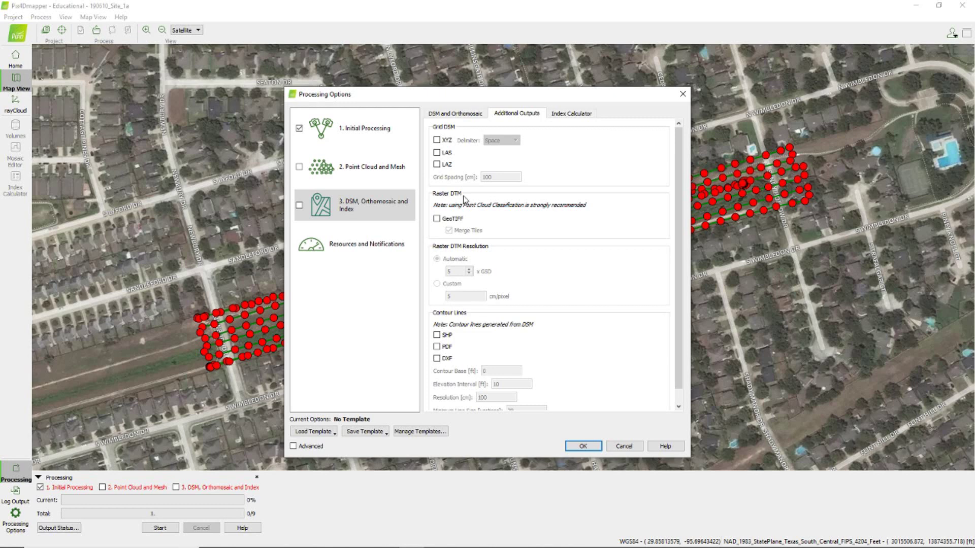
# Step: Enable merged GeoTIFF raster DTM, leave SHP contour lines off, and apply with OK
pyautogui.click(436, 219)
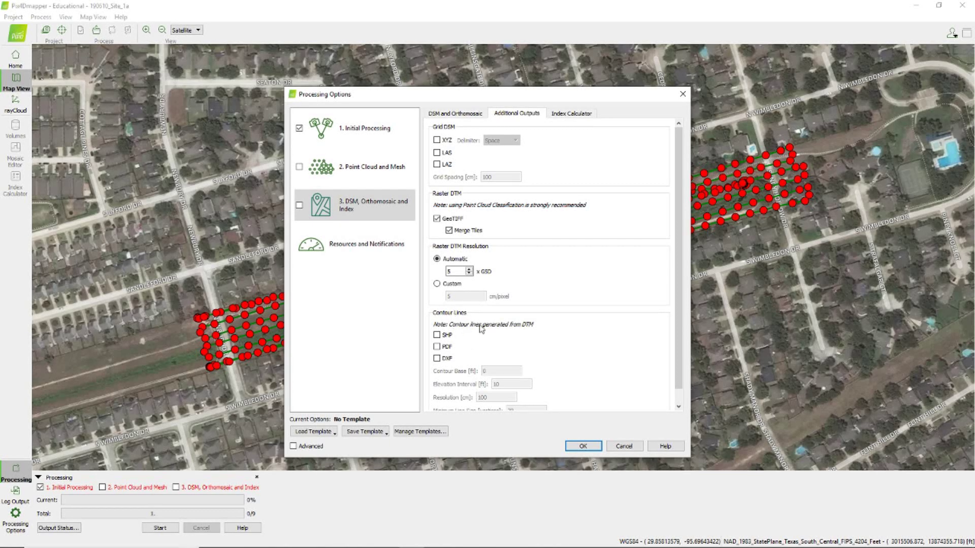
pyautogui.click(437, 336)
pyautogui.scroll(-1, 473, 337)
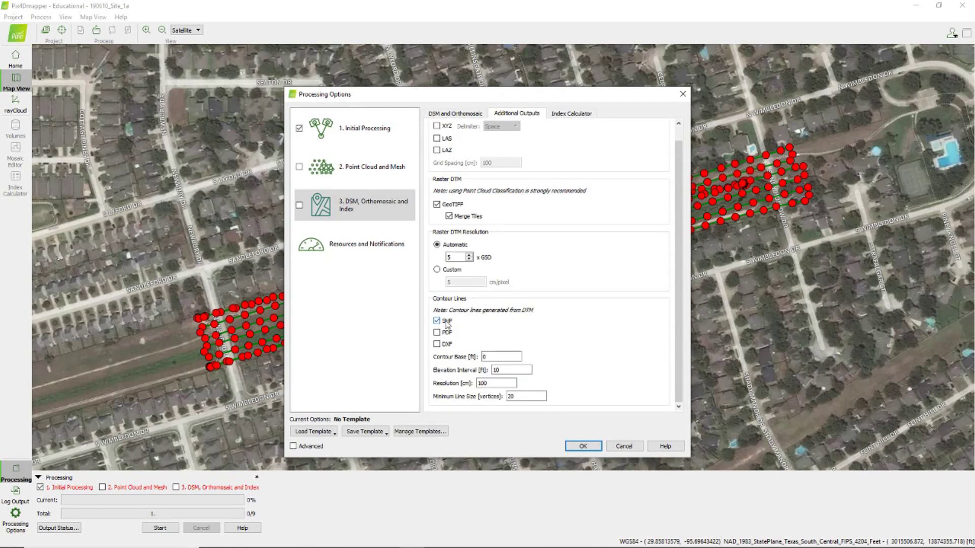
pyautogui.doubleClick(492, 357)
pyautogui.click(531, 349)
pyautogui.click(438, 321)
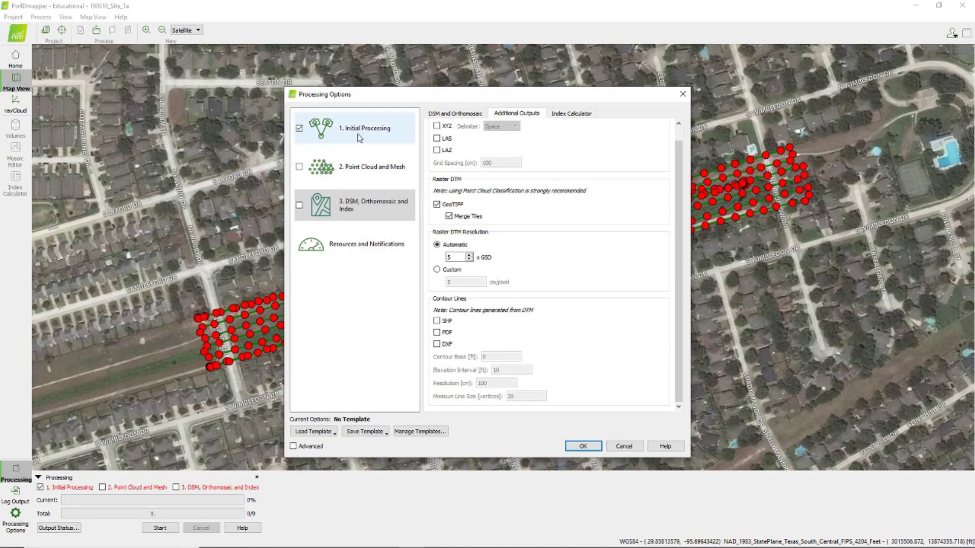
pyautogui.click(583, 446)
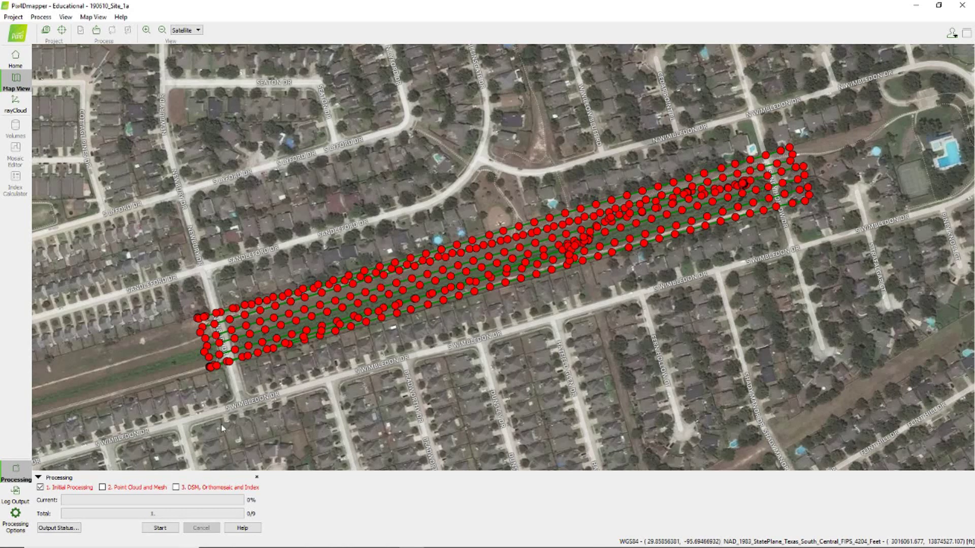